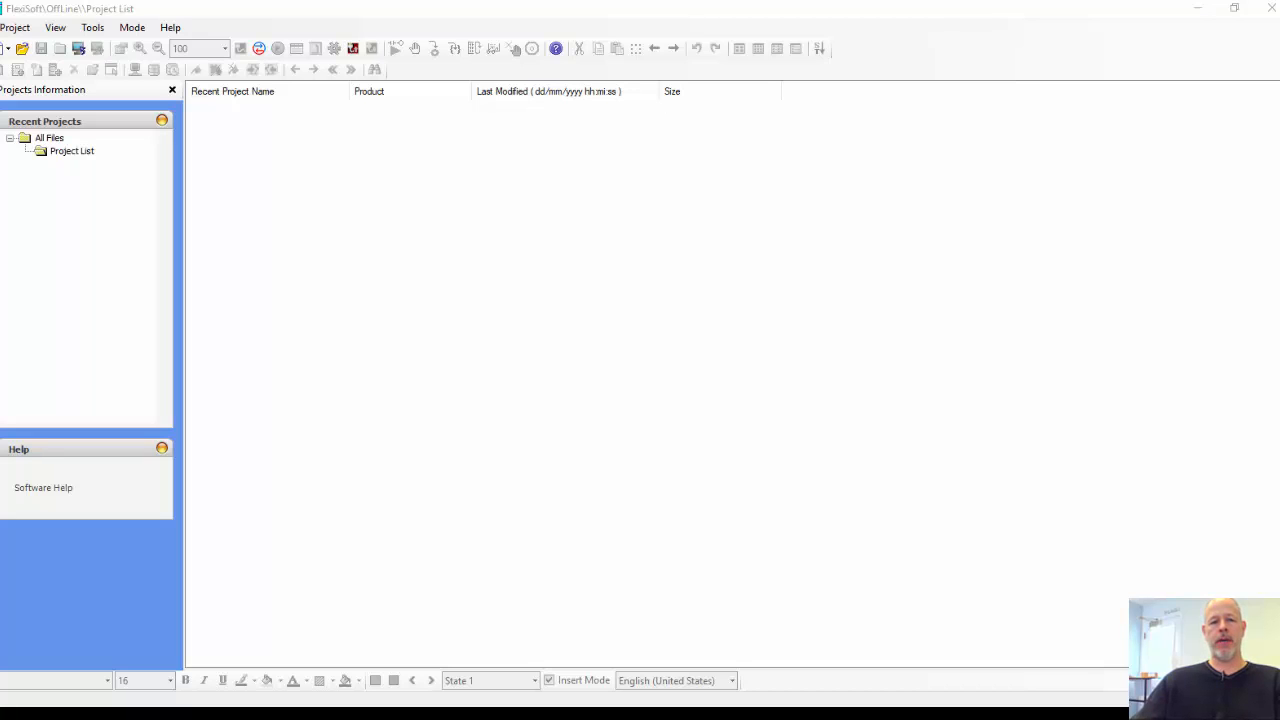
# Step: Create a new project for the FP3070 product, model FP3070TN, with horizontal orientation and IEC61131-3 as the programming language
pyautogui.click(24, 32)
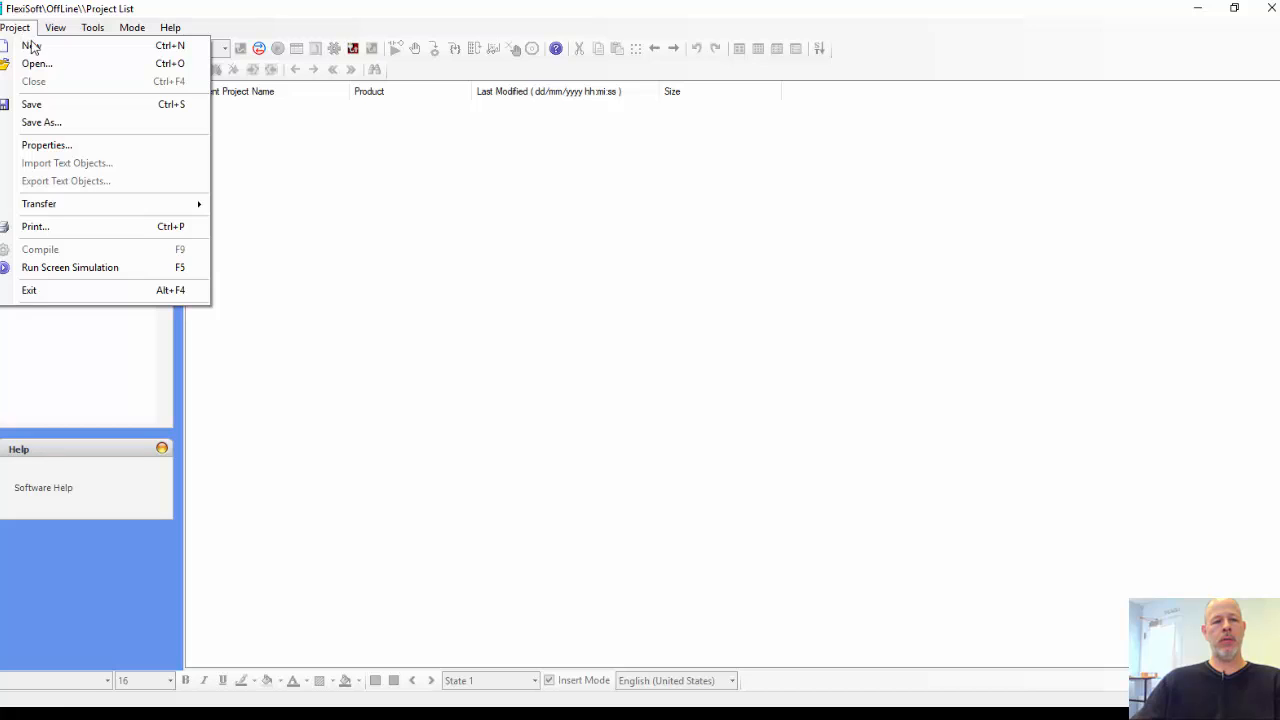
pyautogui.click(30, 44)
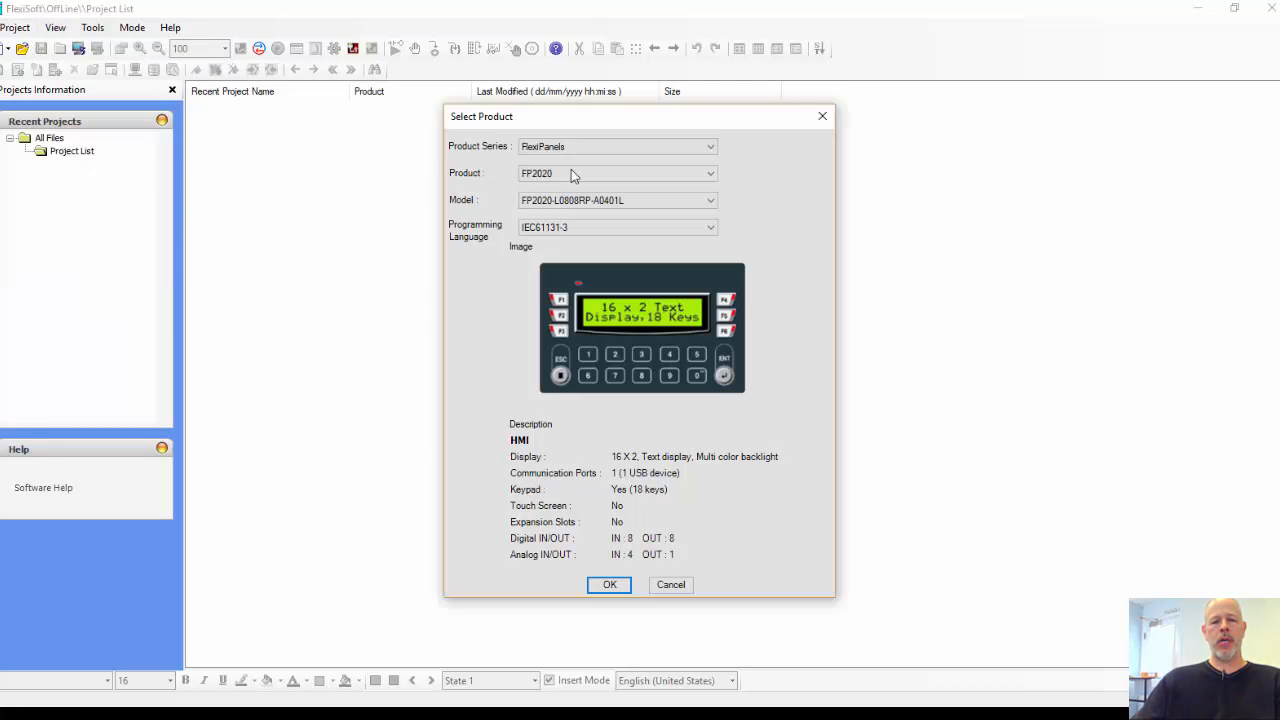
pyautogui.click(669, 175)
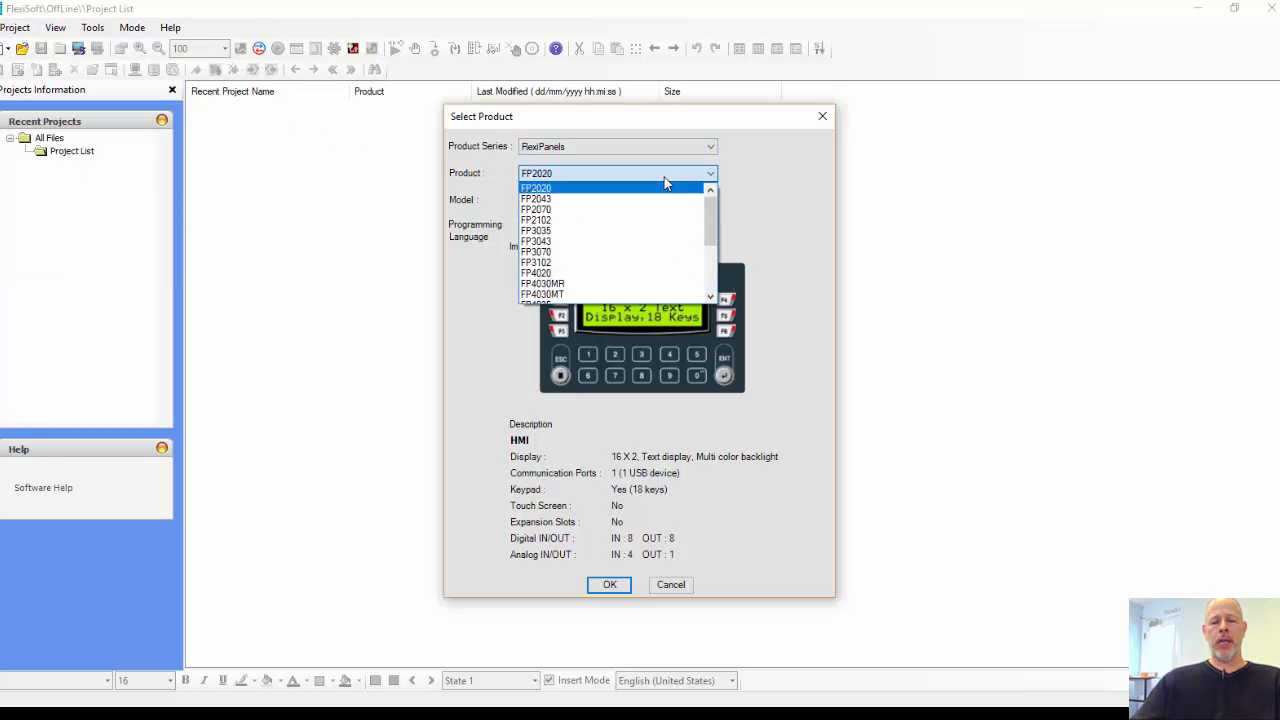
pyautogui.click(603, 259)
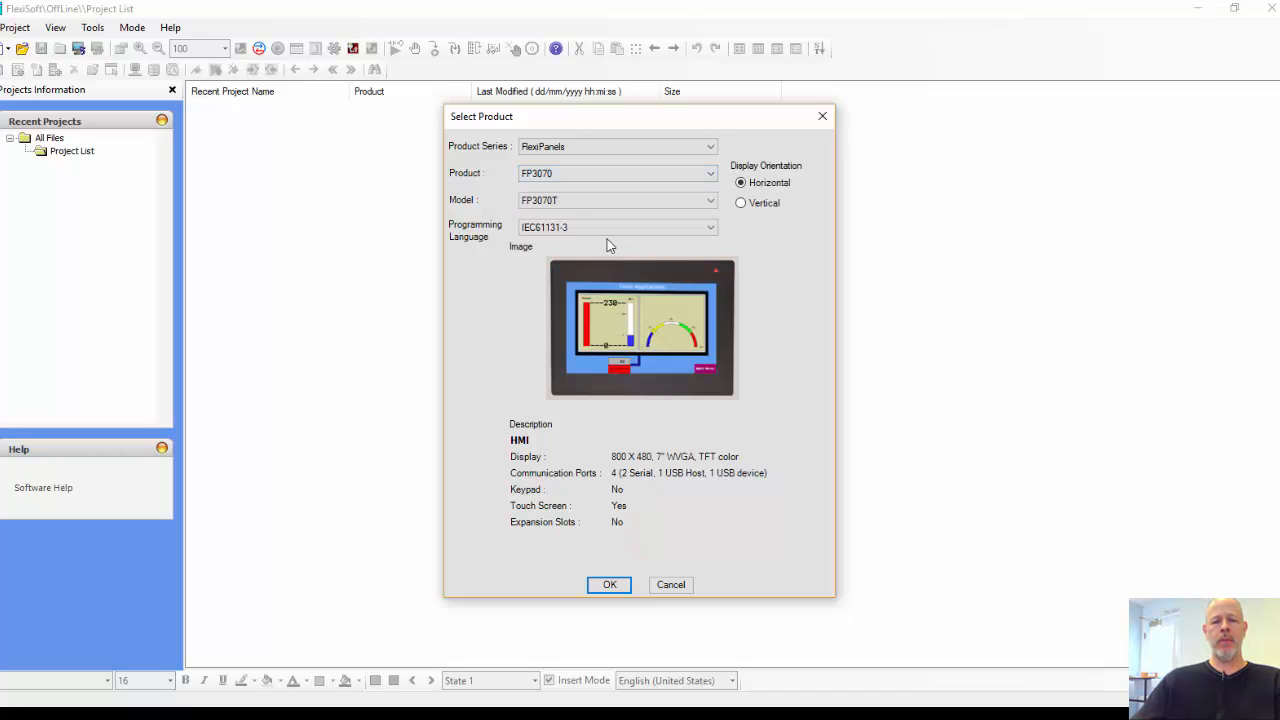
pyautogui.click(624, 199)
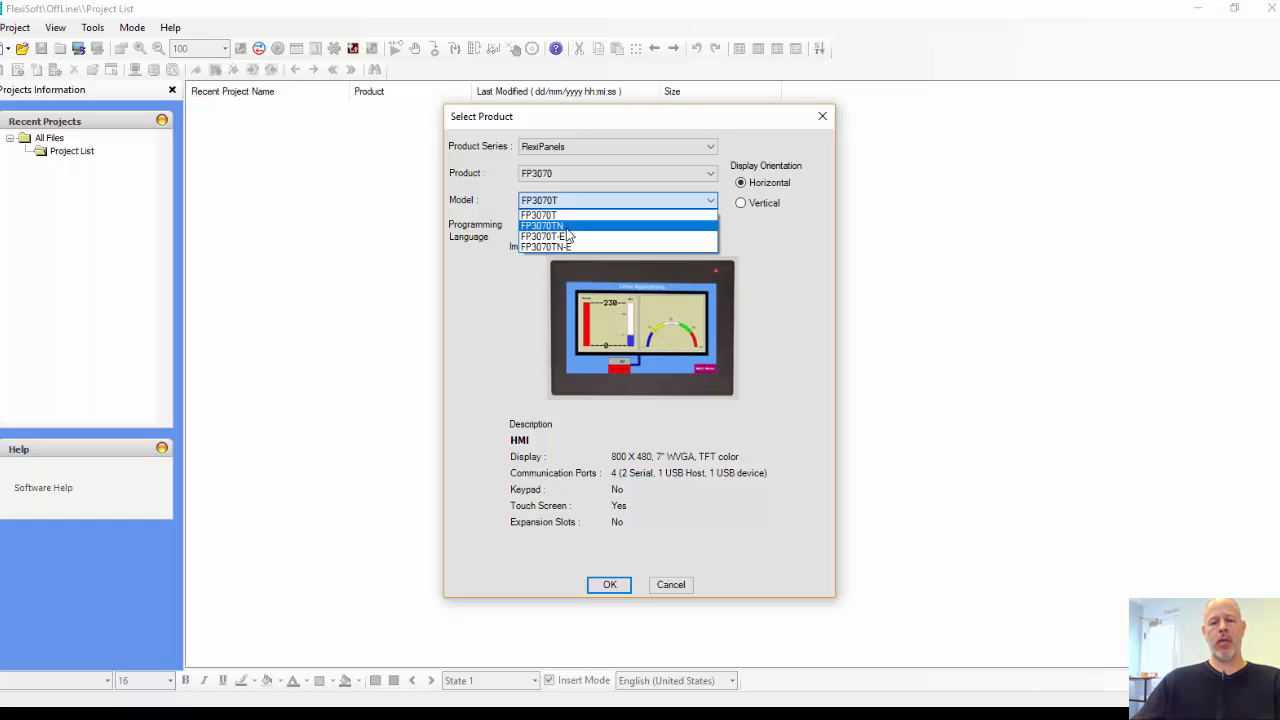
pyautogui.click(566, 228)
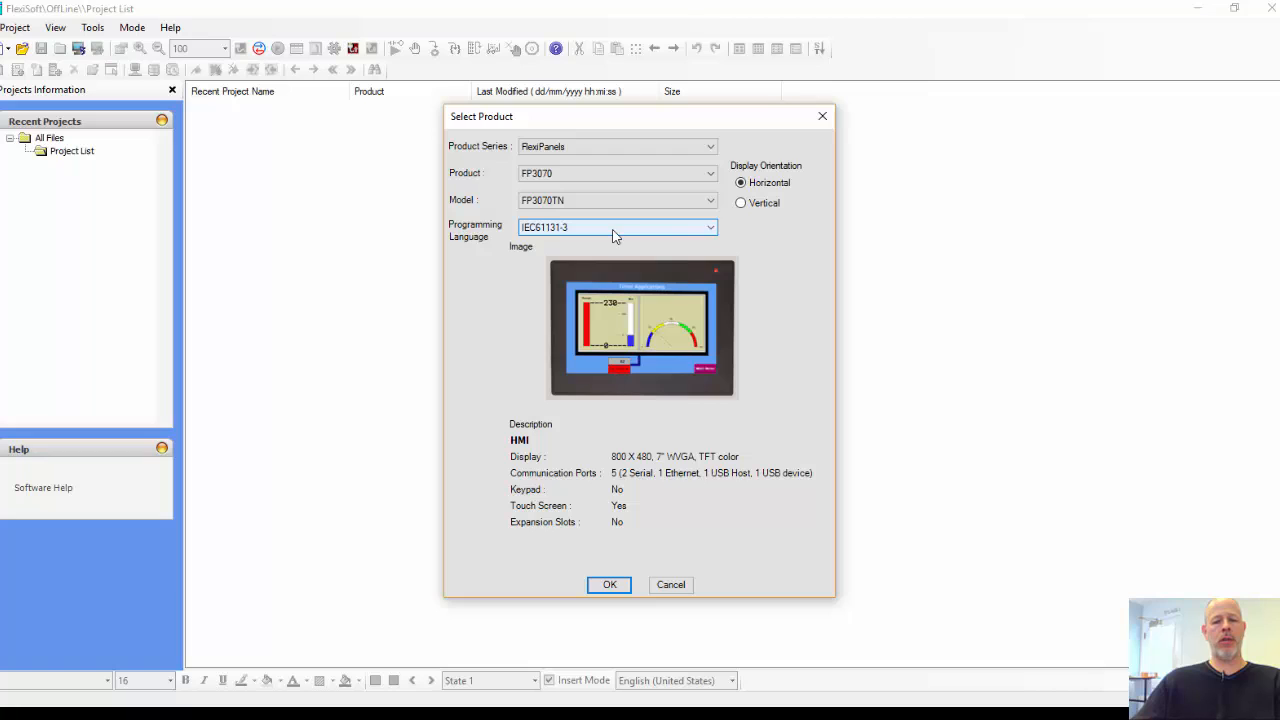
pyautogui.click(606, 587)
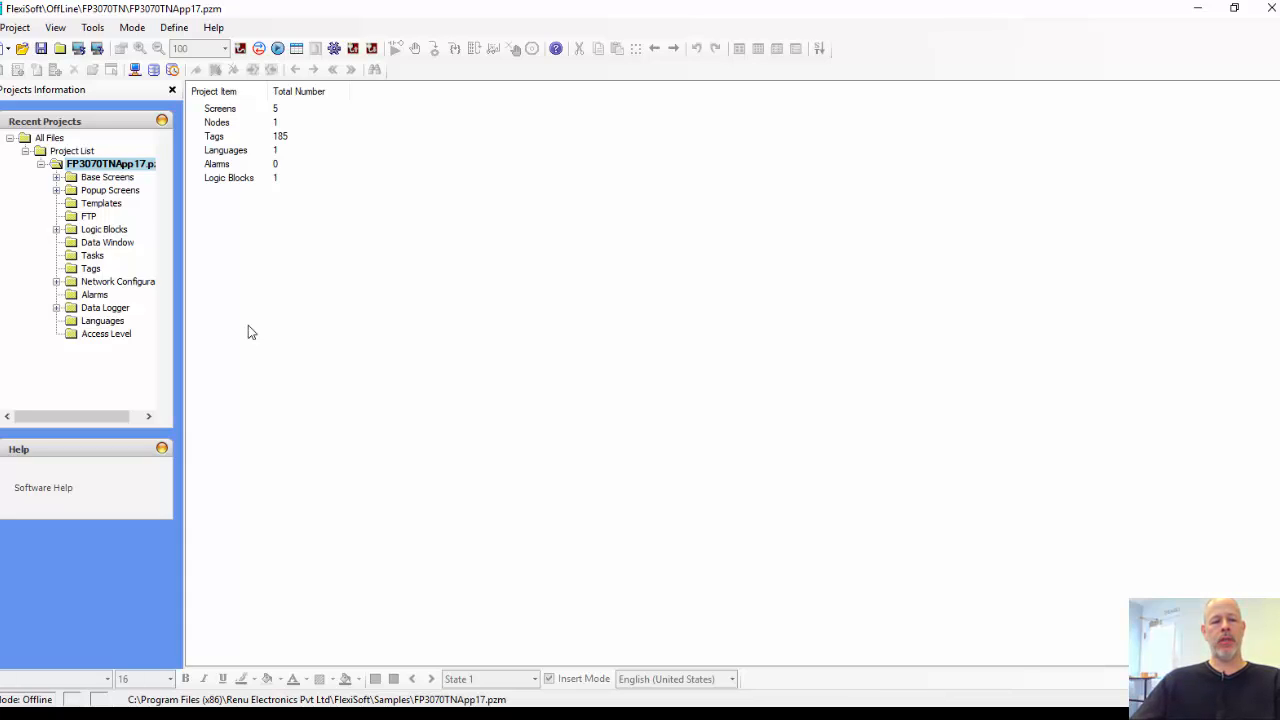
# Step: Start a new node on the Com3 (Ethernet) port in the project's network configuration
pyautogui.click(118, 283)
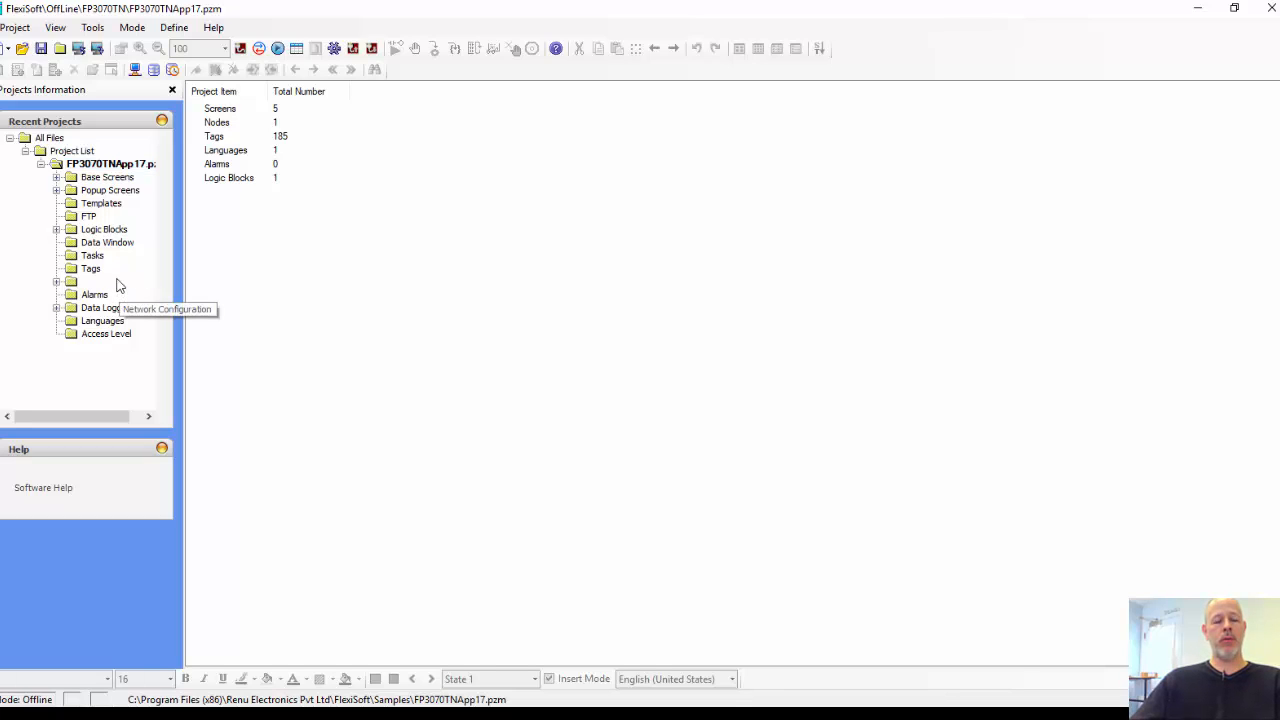
pyautogui.click(56, 282)
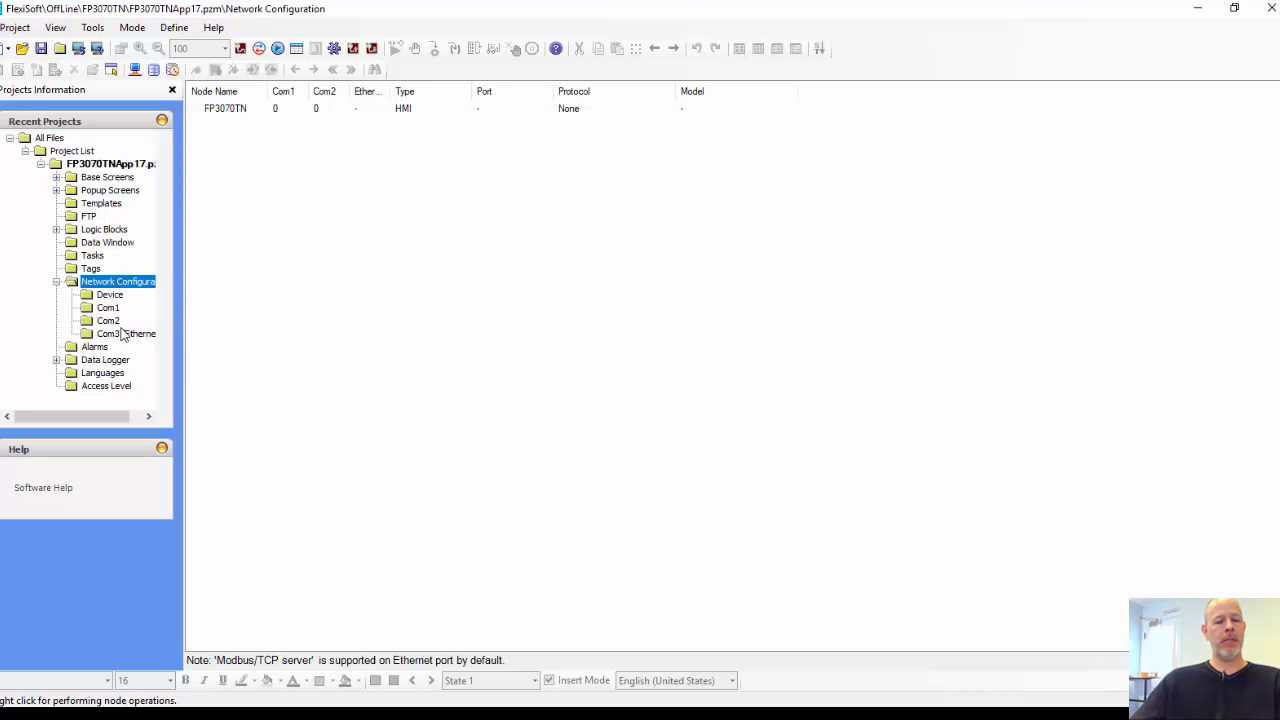
pyautogui.click(118, 340)
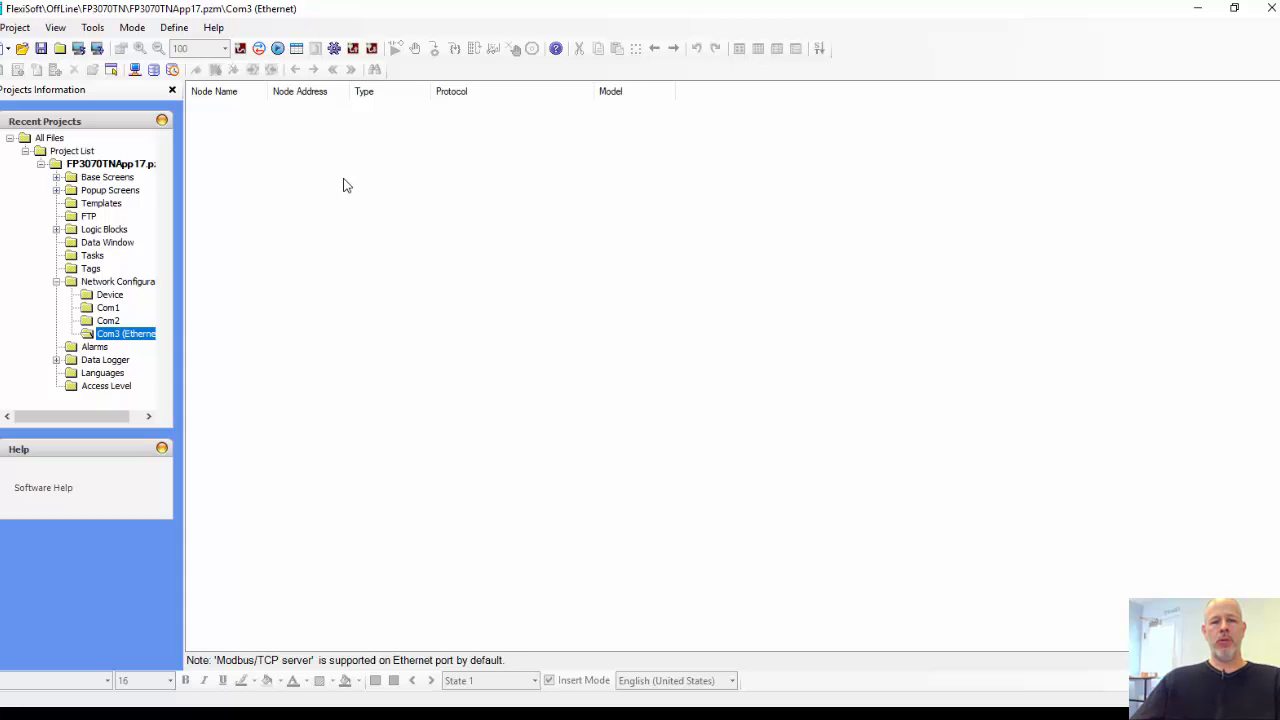
pyautogui.rightClick(339, 147)
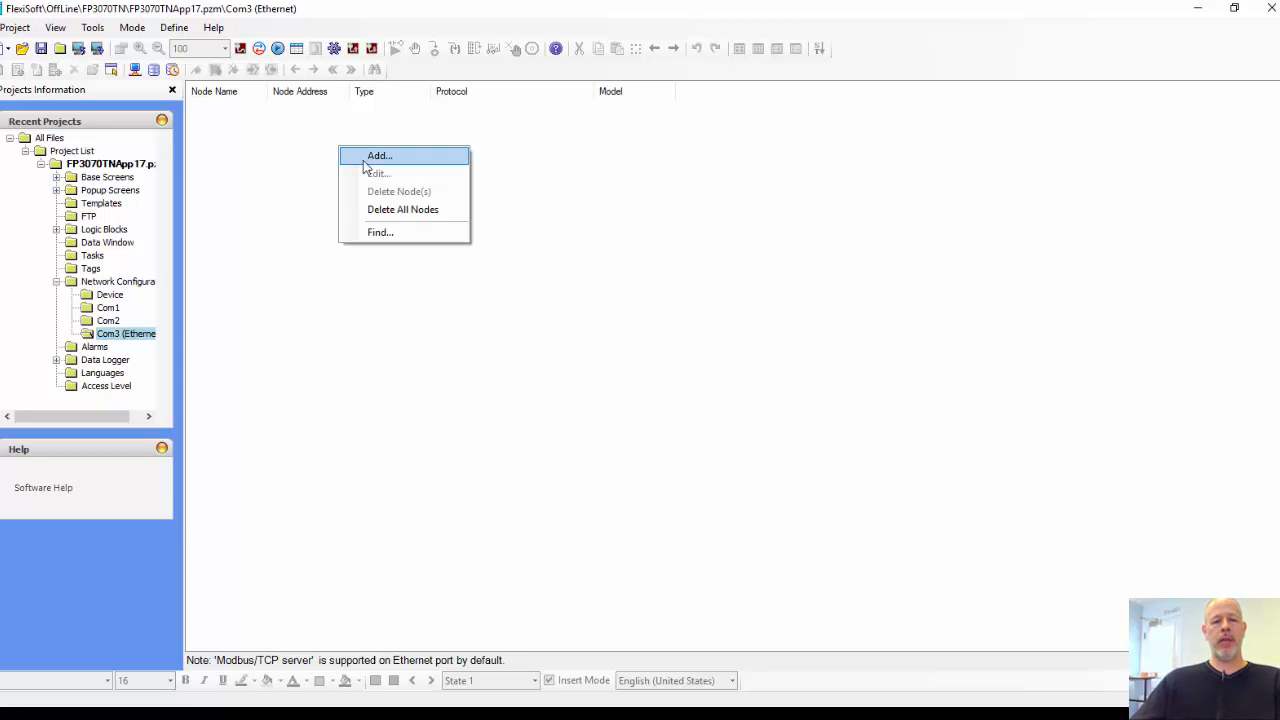
pyautogui.click(366, 161)
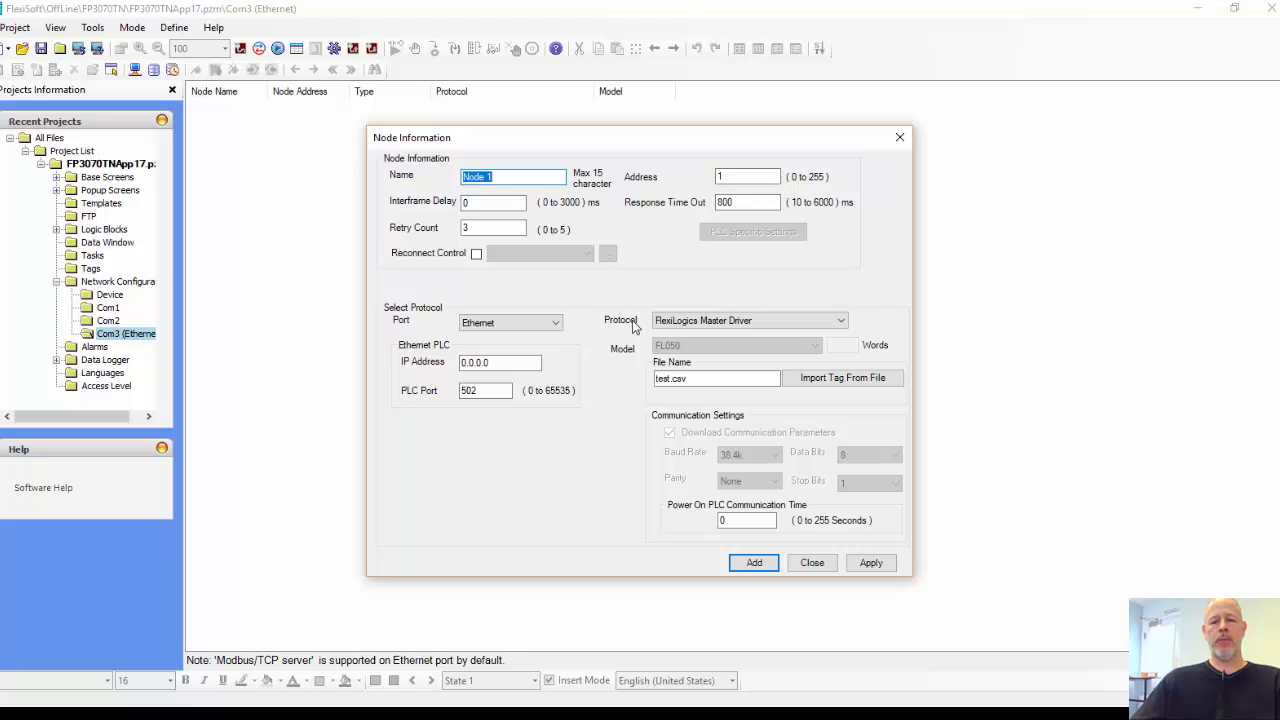
# Step: Set the node's protocol to AB PLC EIP PCCC (Ethernet IP) and its model to MicroLogix (M1000)
pyautogui.click(840, 324)
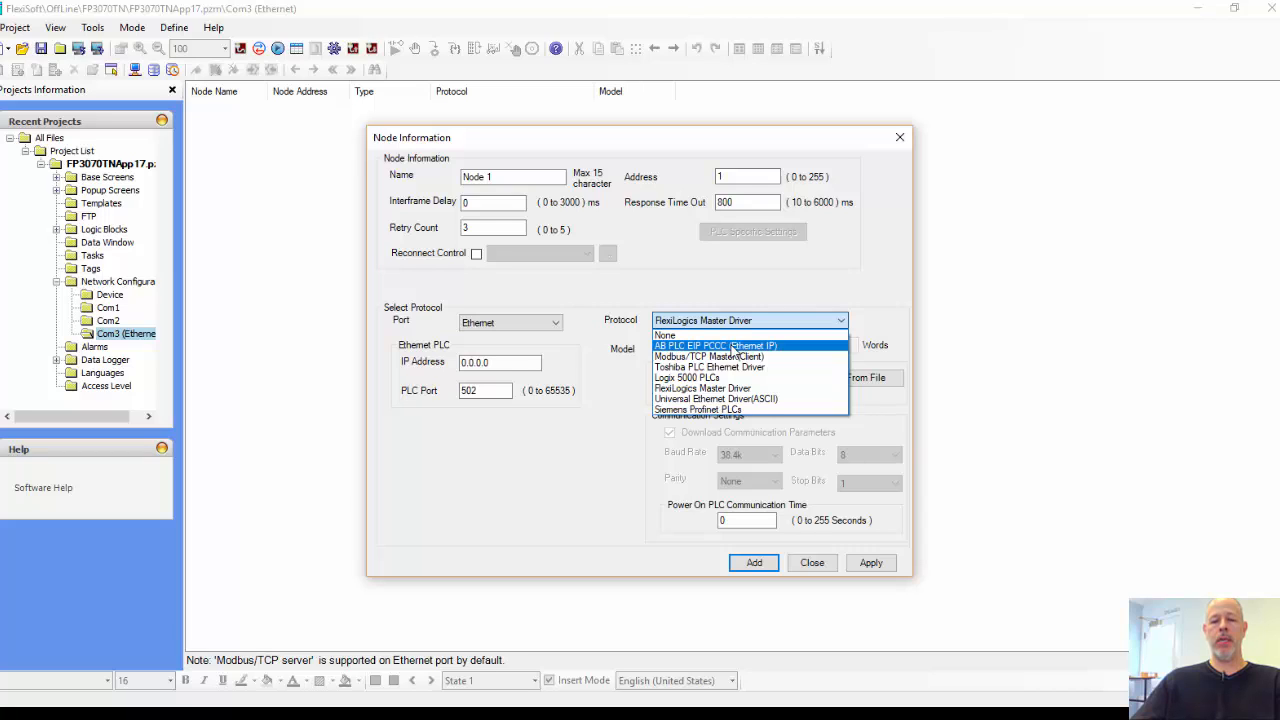
pyautogui.click(735, 346)
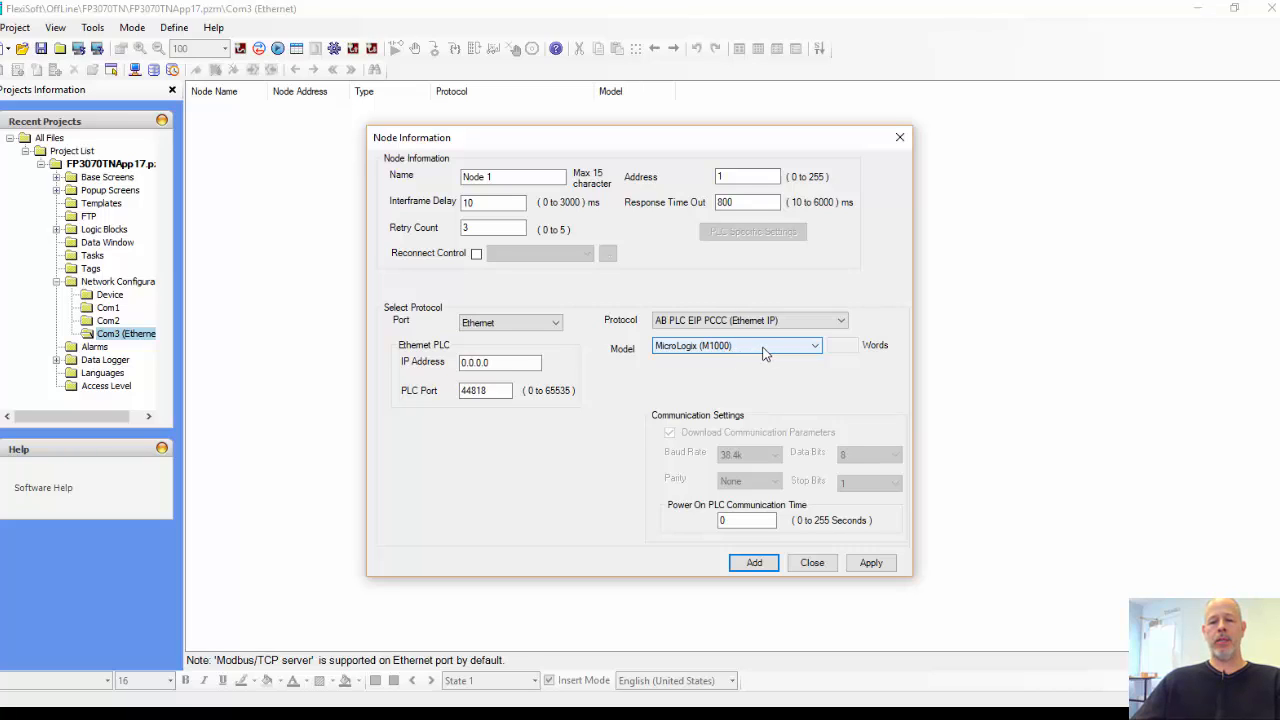
pyautogui.click(761, 347)
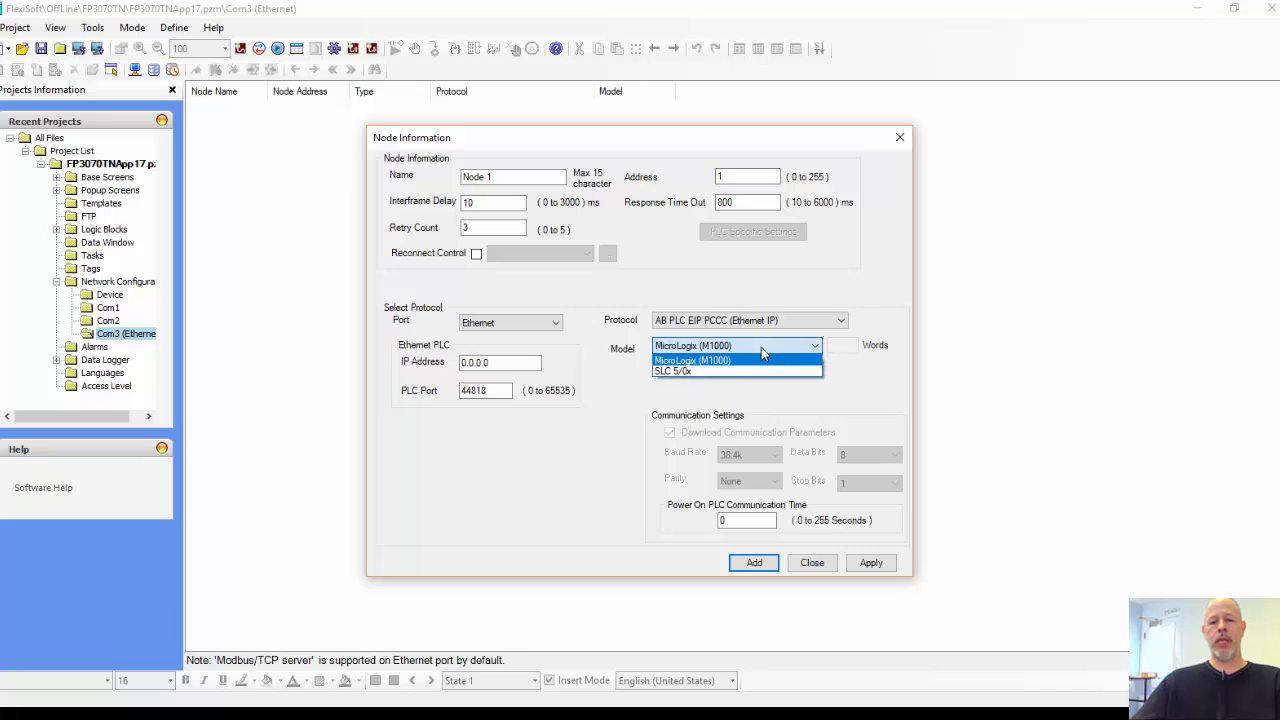
pyautogui.click(695, 372)
pyautogui.click(709, 349)
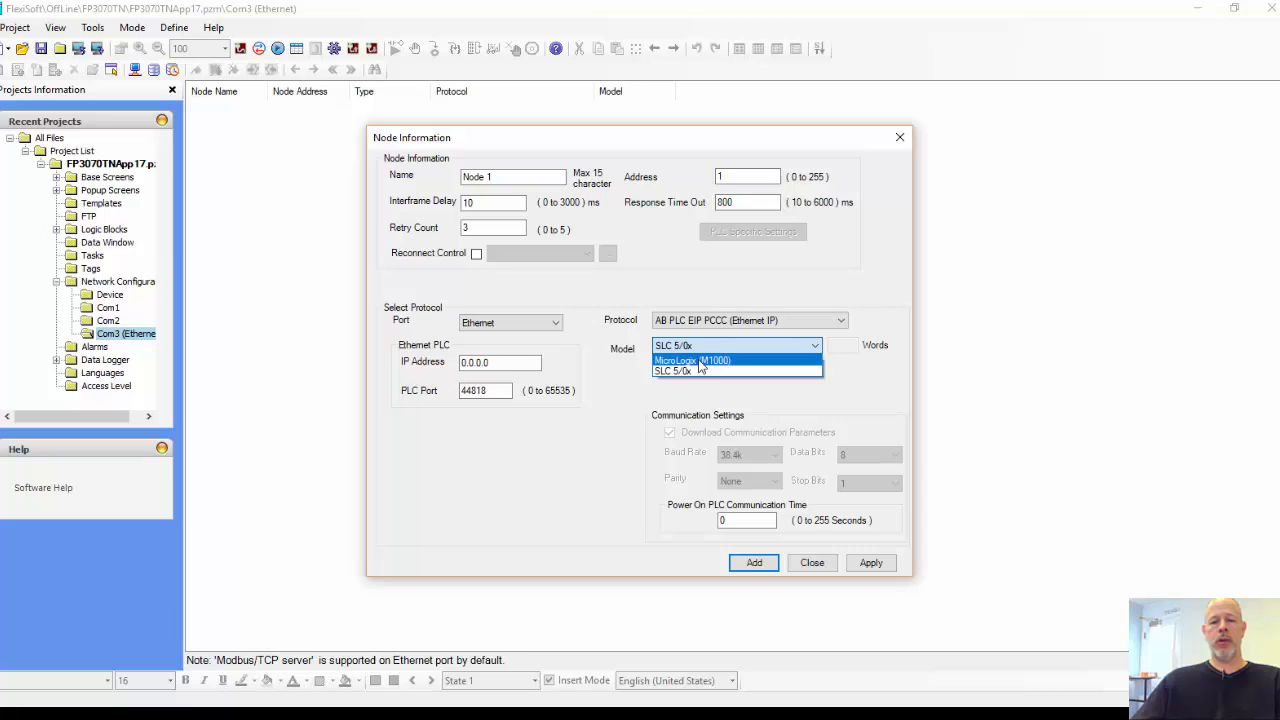
pyautogui.click(698, 360)
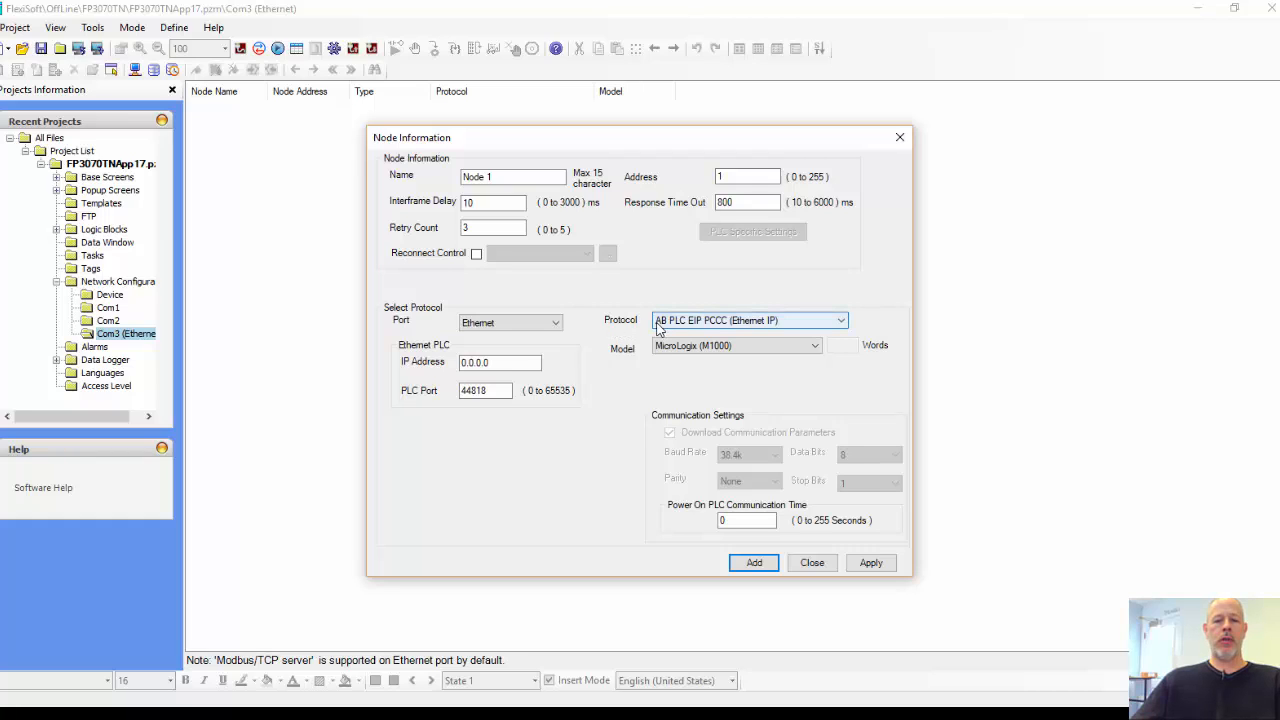
# Step: Set the PLC's IP address to 192.168.1.10, keeping PLC port 44818
pyautogui.doubleClick(491, 390)
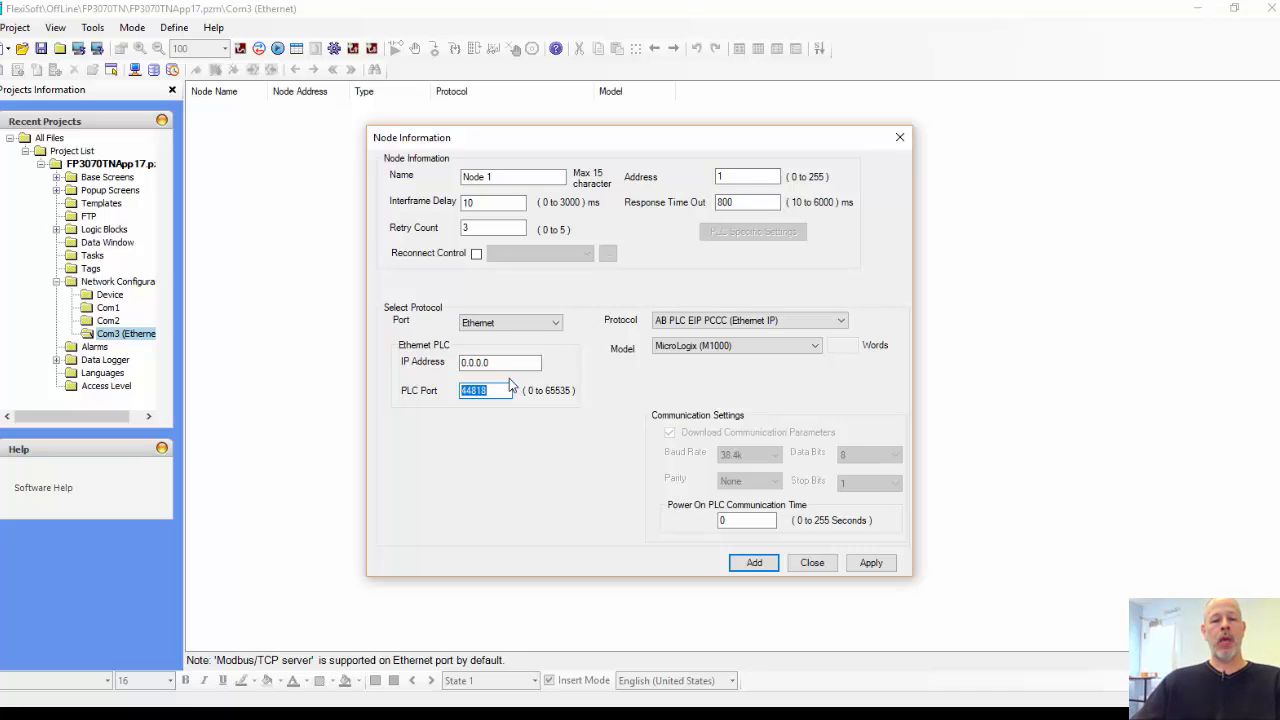
pyautogui.moveTo(510, 363); pyautogui.dragTo(450, 364)
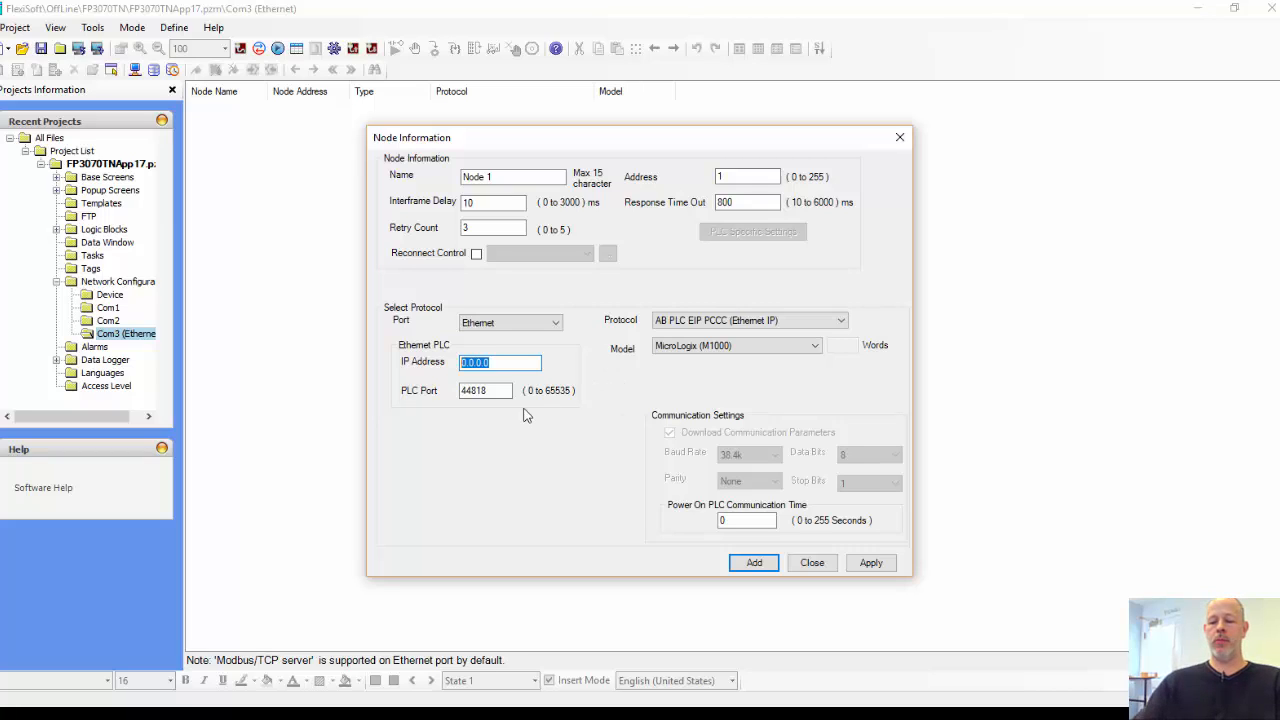
pyautogui.write('192.168.1.10')
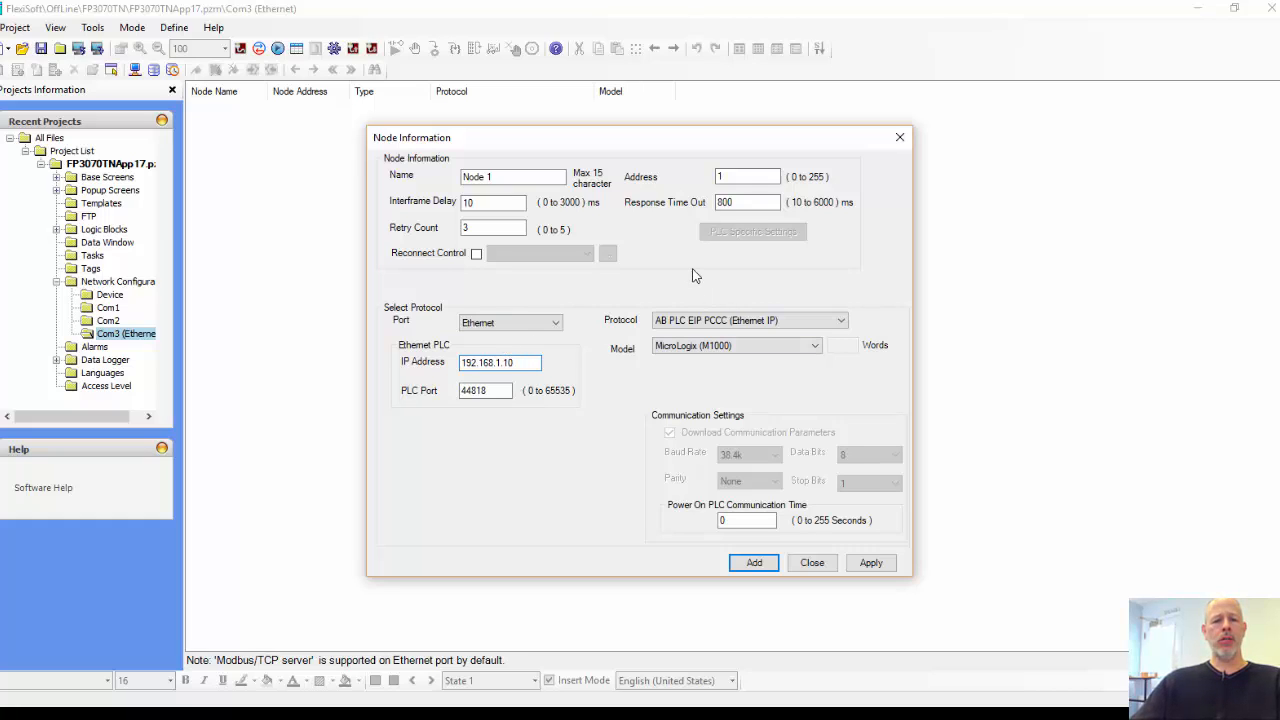
# Step: Add the node to the network under the name Pump_1_PLC, and reopen it to check its settings
pyautogui.moveTo(510, 177); pyautogui.dragTo(400, 180)
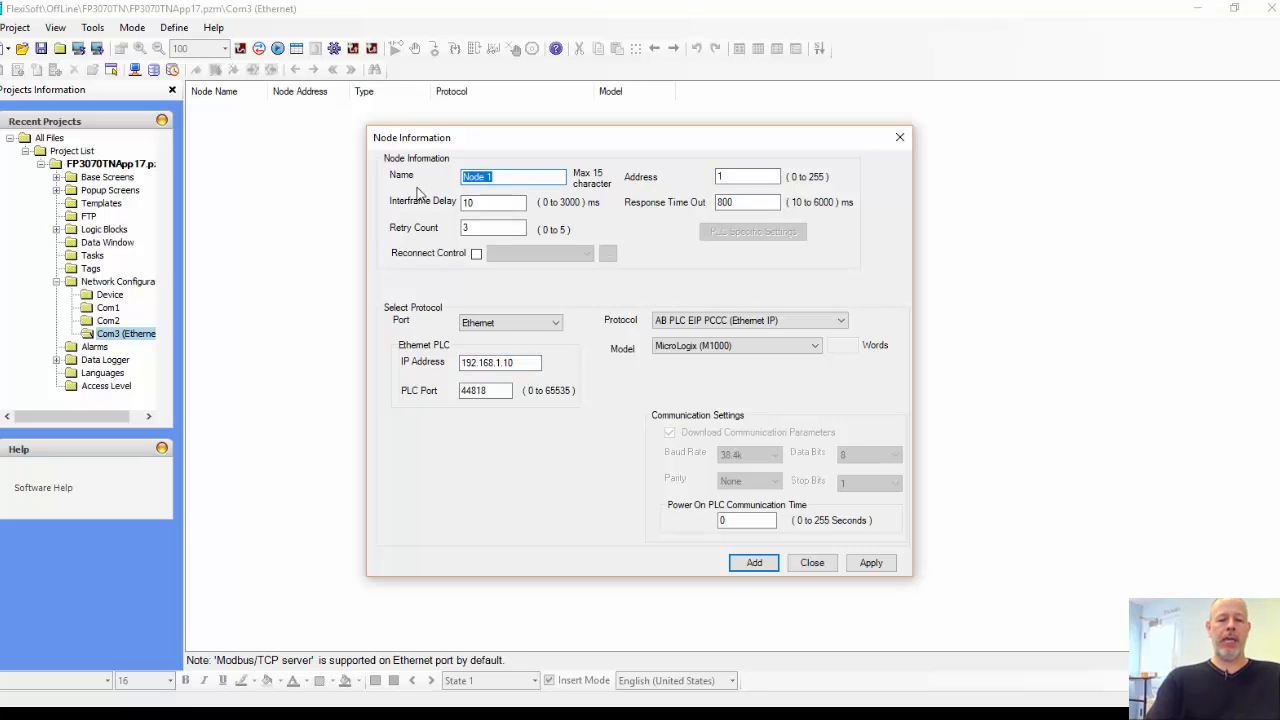
pyautogui.write('Pump_')
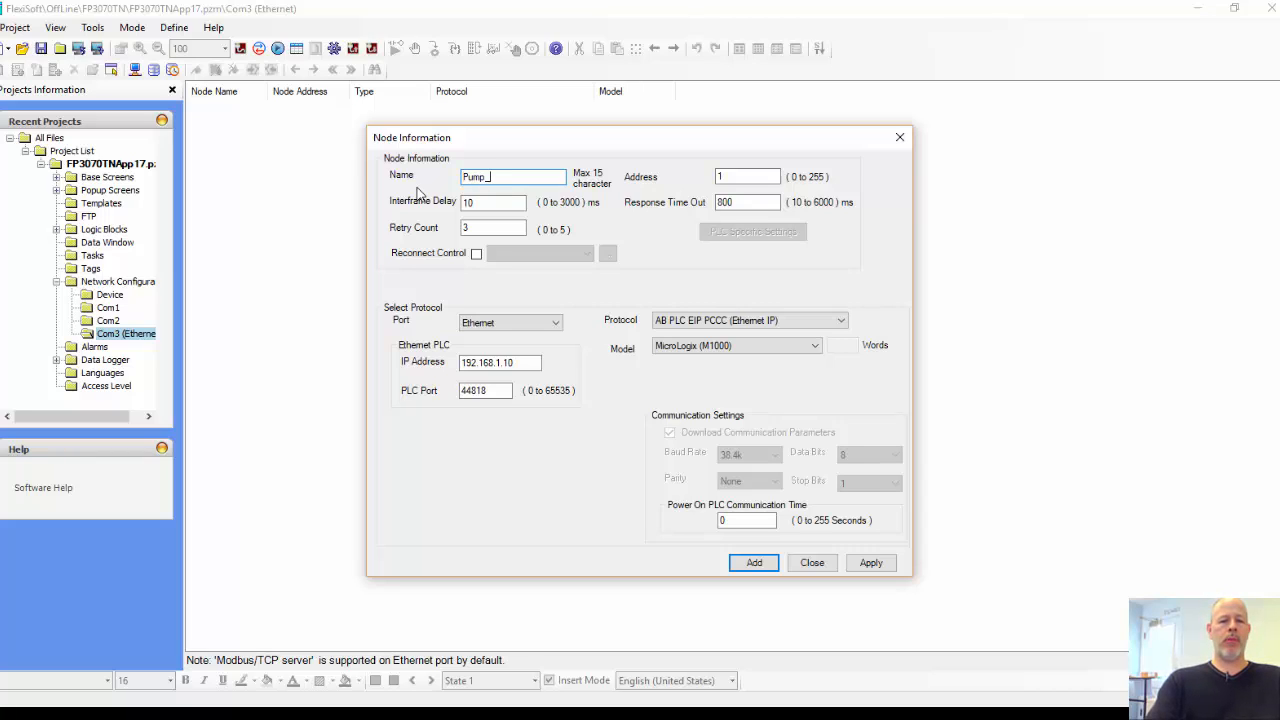
pyautogui.write('1_PLC')
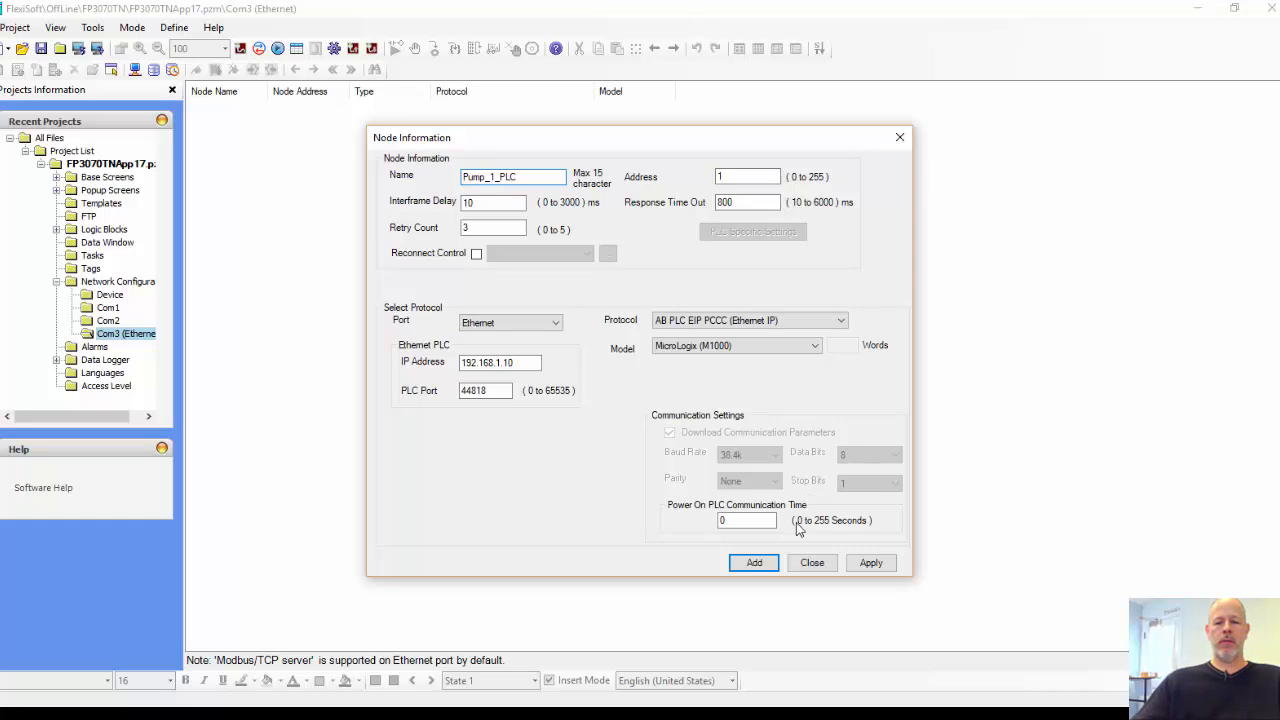
pyautogui.click(754, 563)
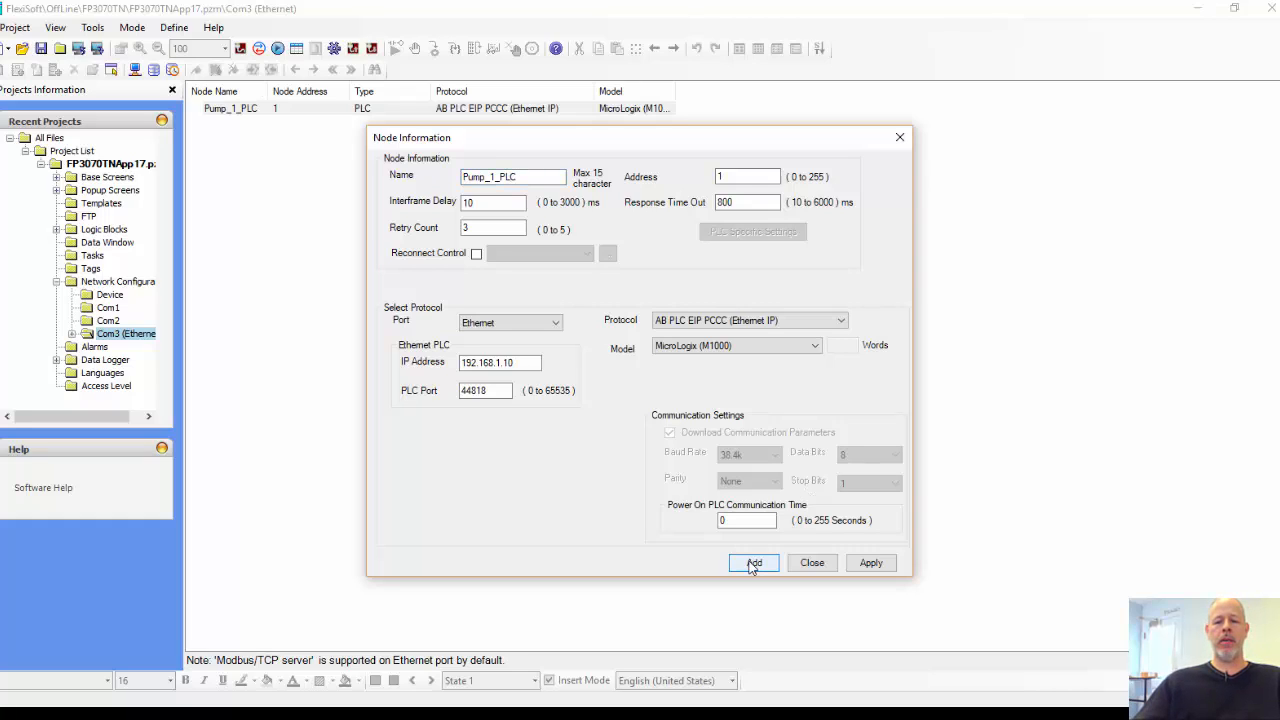
pyautogui.click(810, 563)
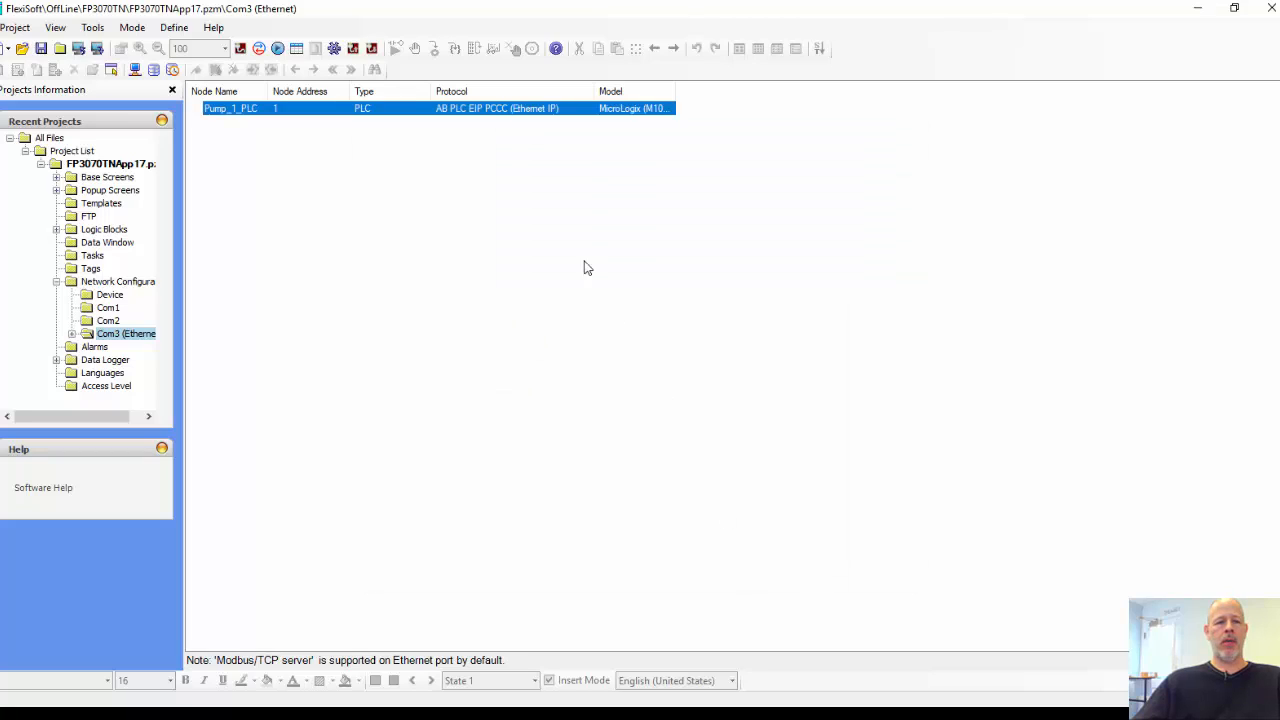
pyautogui.doubleClick(243, 112)
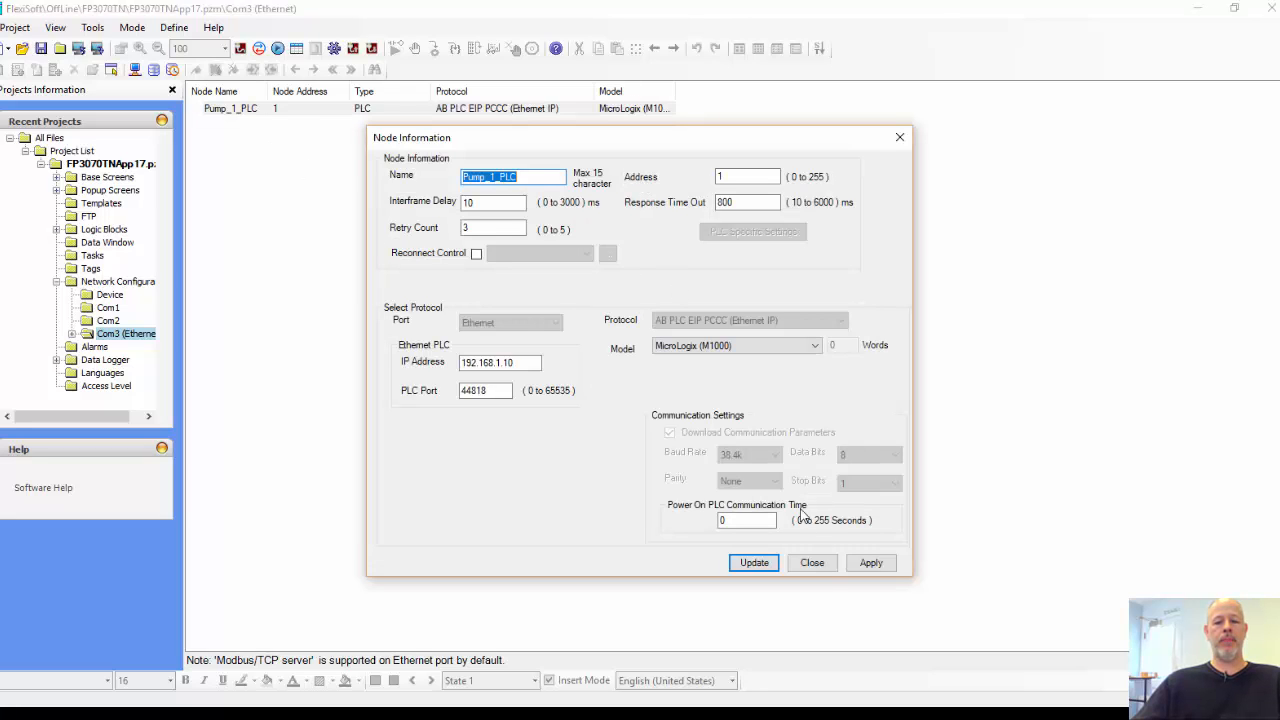
pyautogui.click(812, 563)
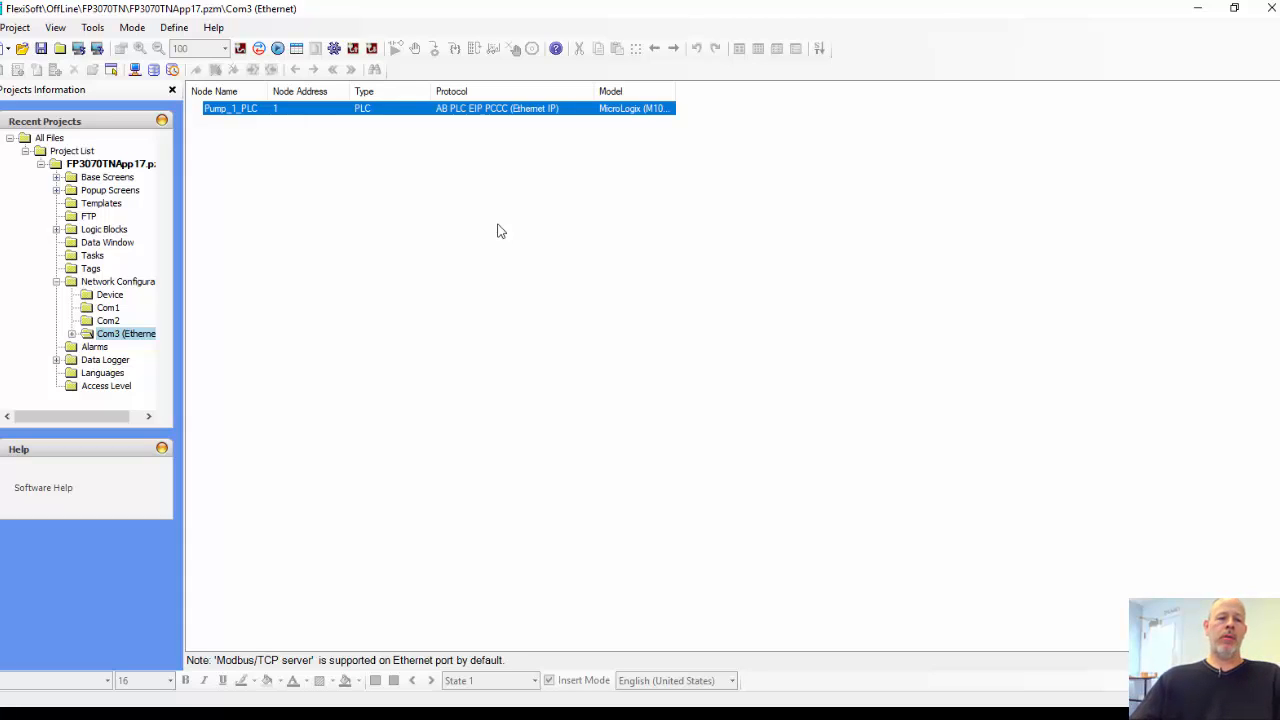
# Step: Open the project's tag list, look through the default tags, and hide the system tags
pyautogui.click(92, 270)
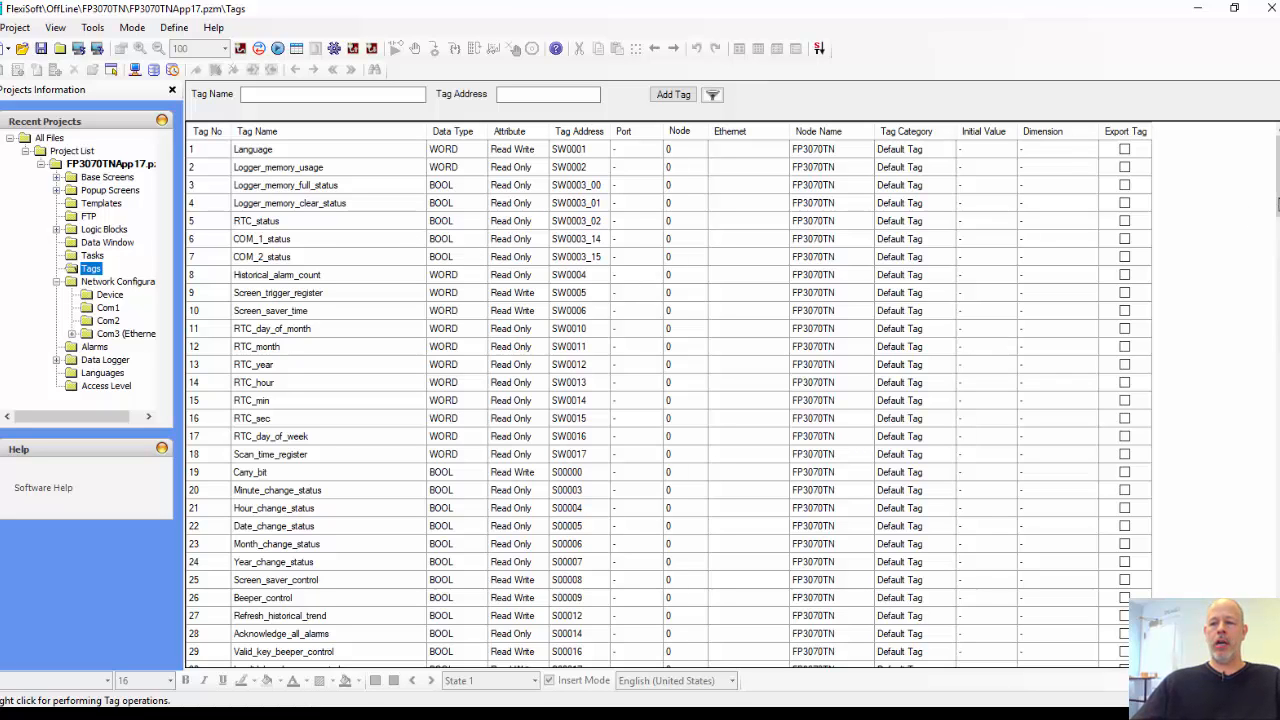
pyautogui.scroll(-20, 1266, 357)
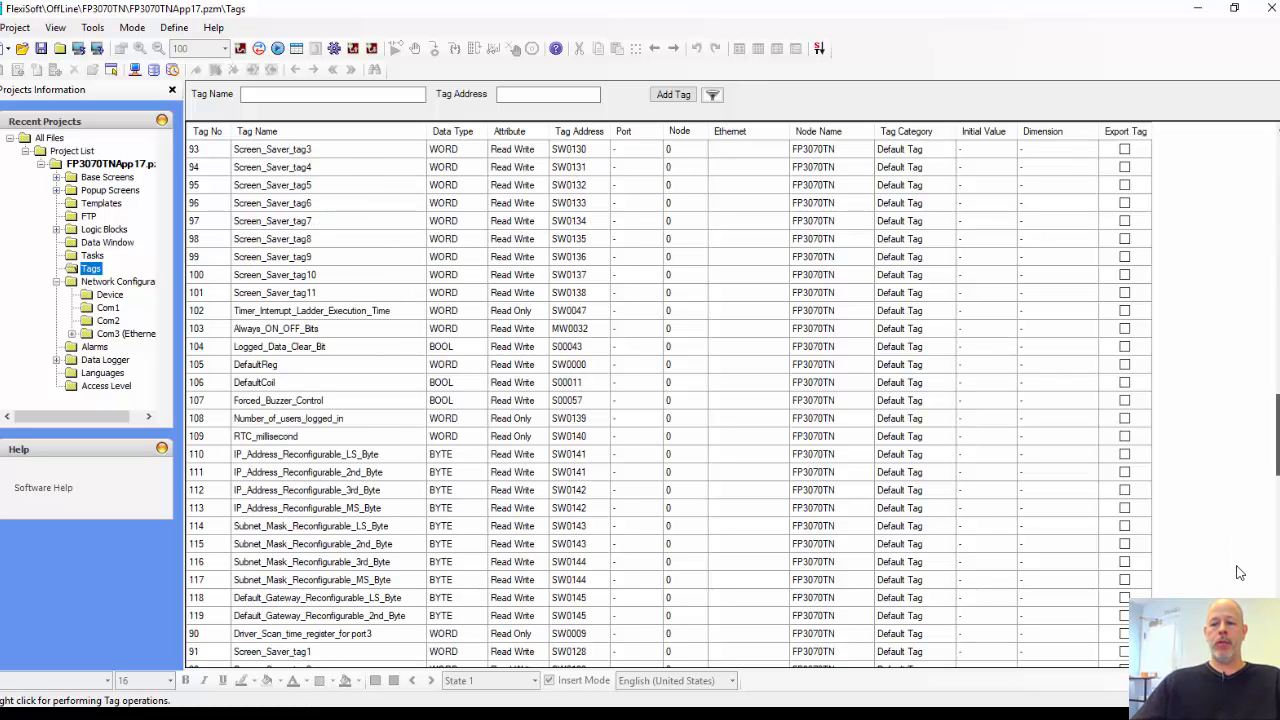
pyautogui.moveTo(1240, 573); pyautogui.dragTo(1277, 175)
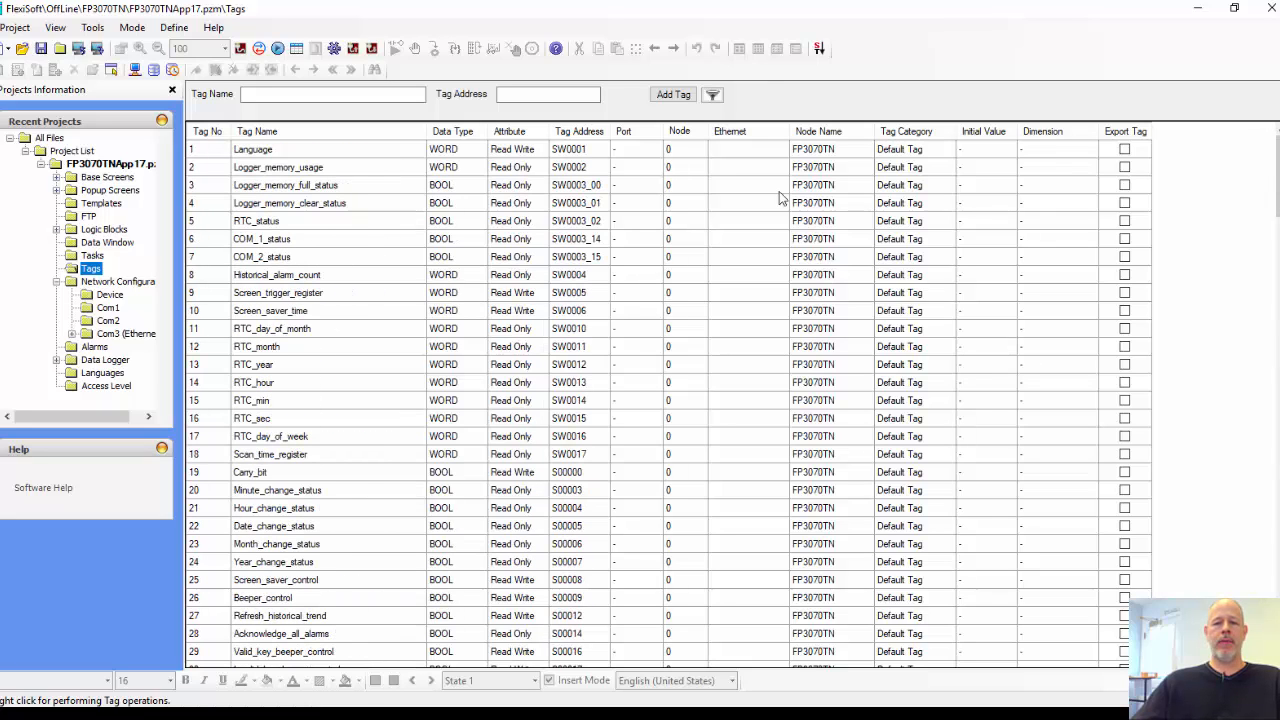
pyautogui.click(818, 50)
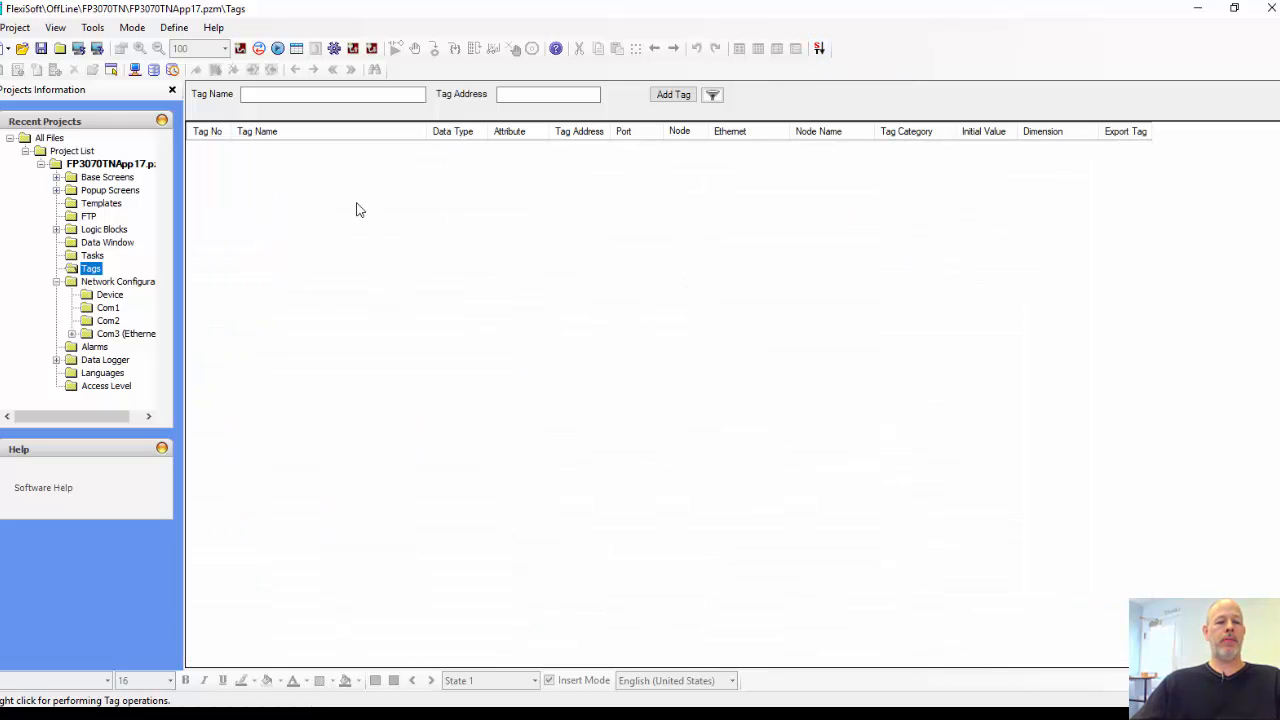
# Step: Start a new tag for the Pump_1_PLC node and set its register type to Integer registers
pyautogui.rightClick(308, 189)
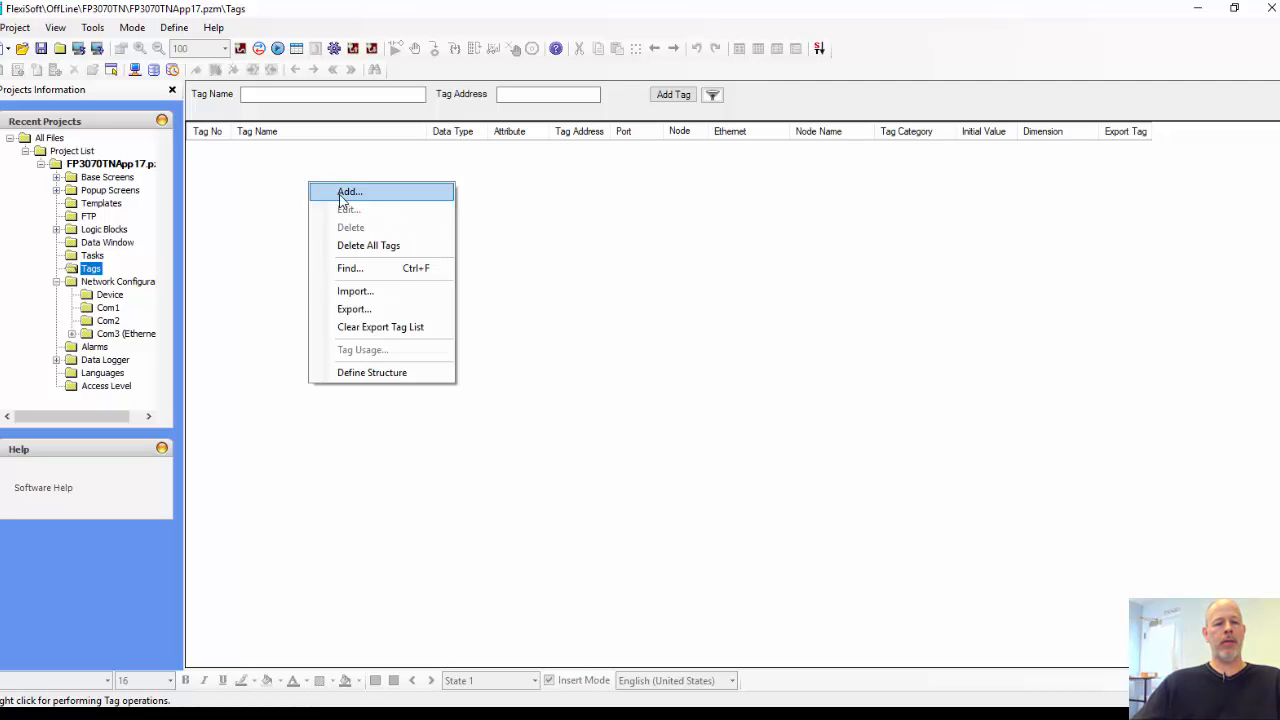
pyautogui.click(340, 195)
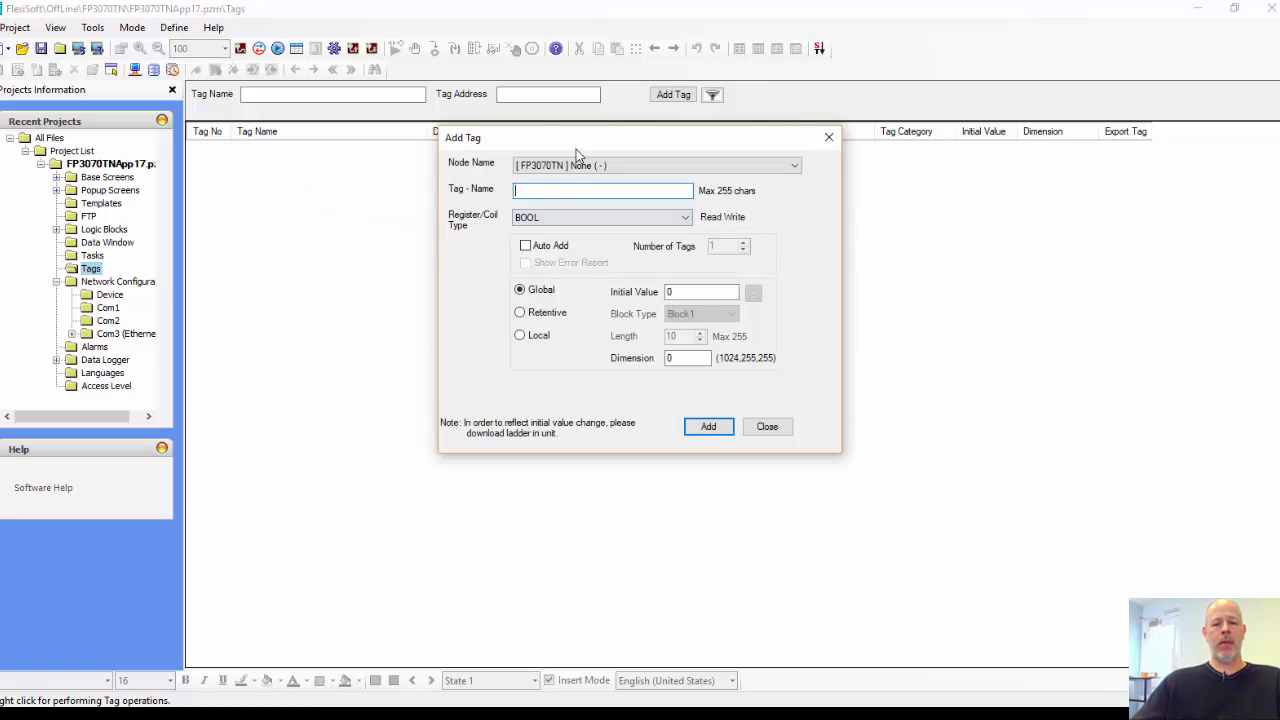
pyautogui.click(671, 165)
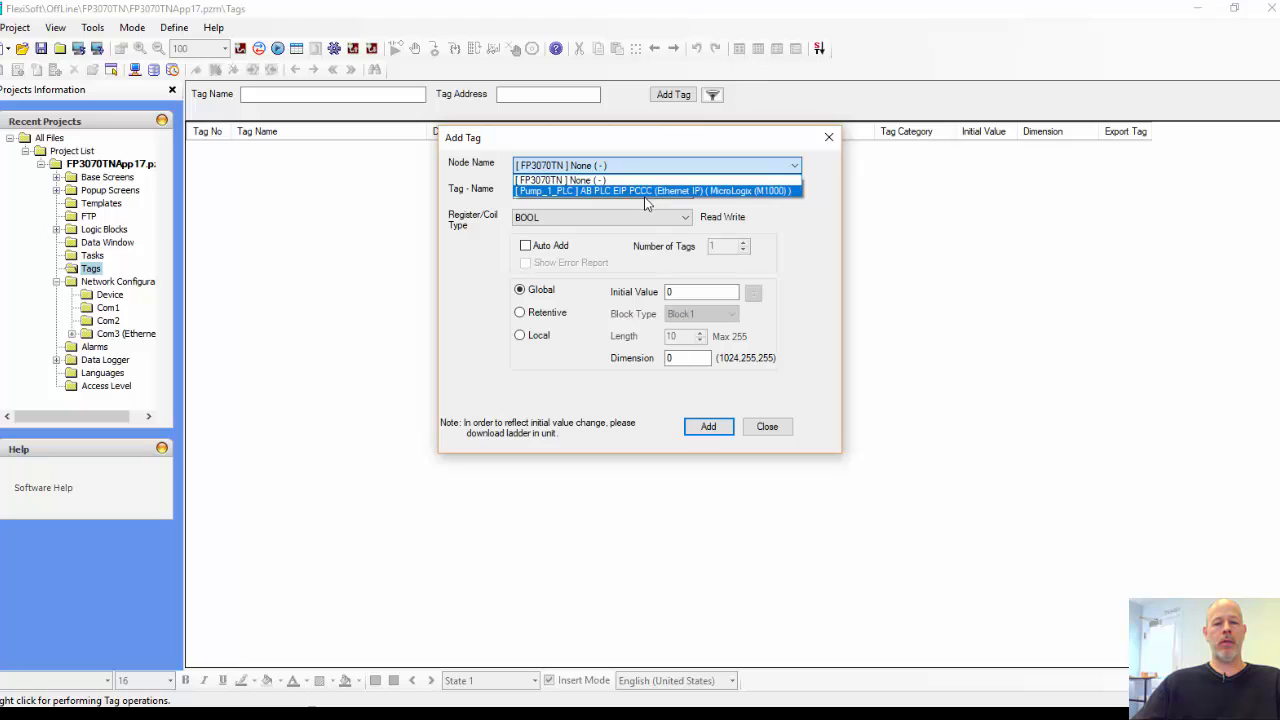
pyautogui.click(640, 191)
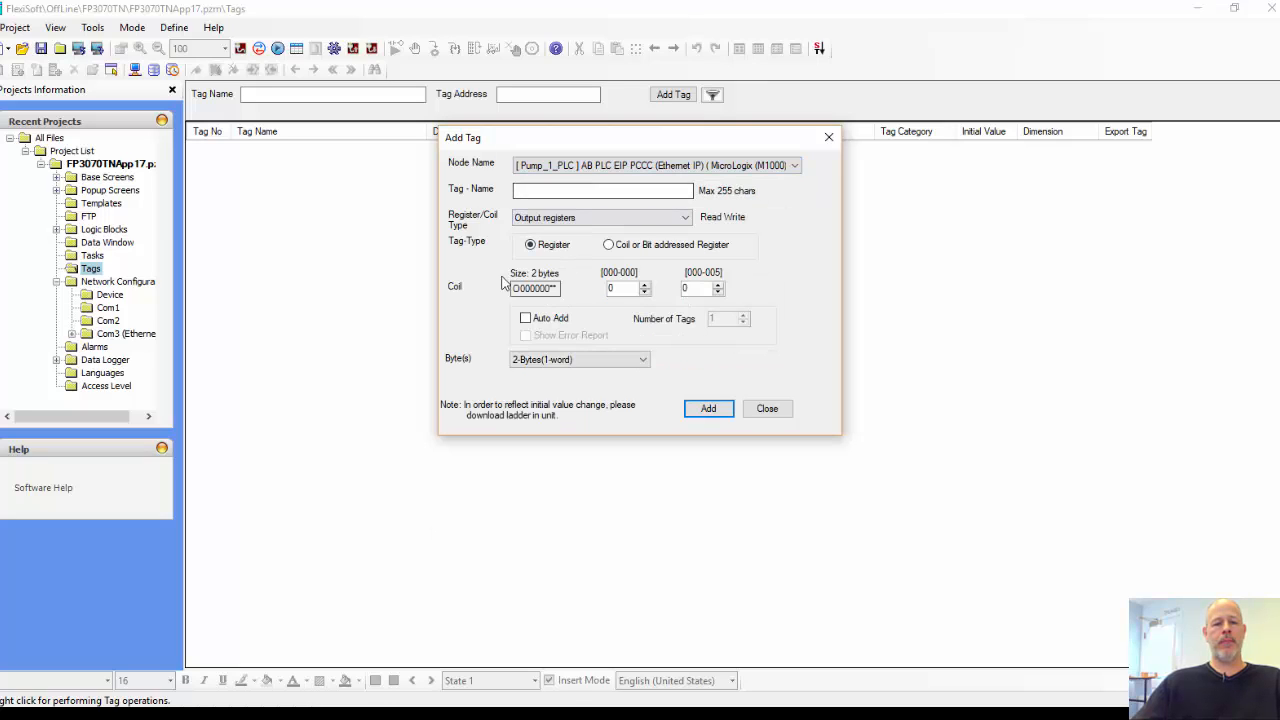
pyautogui.click(650, 219)
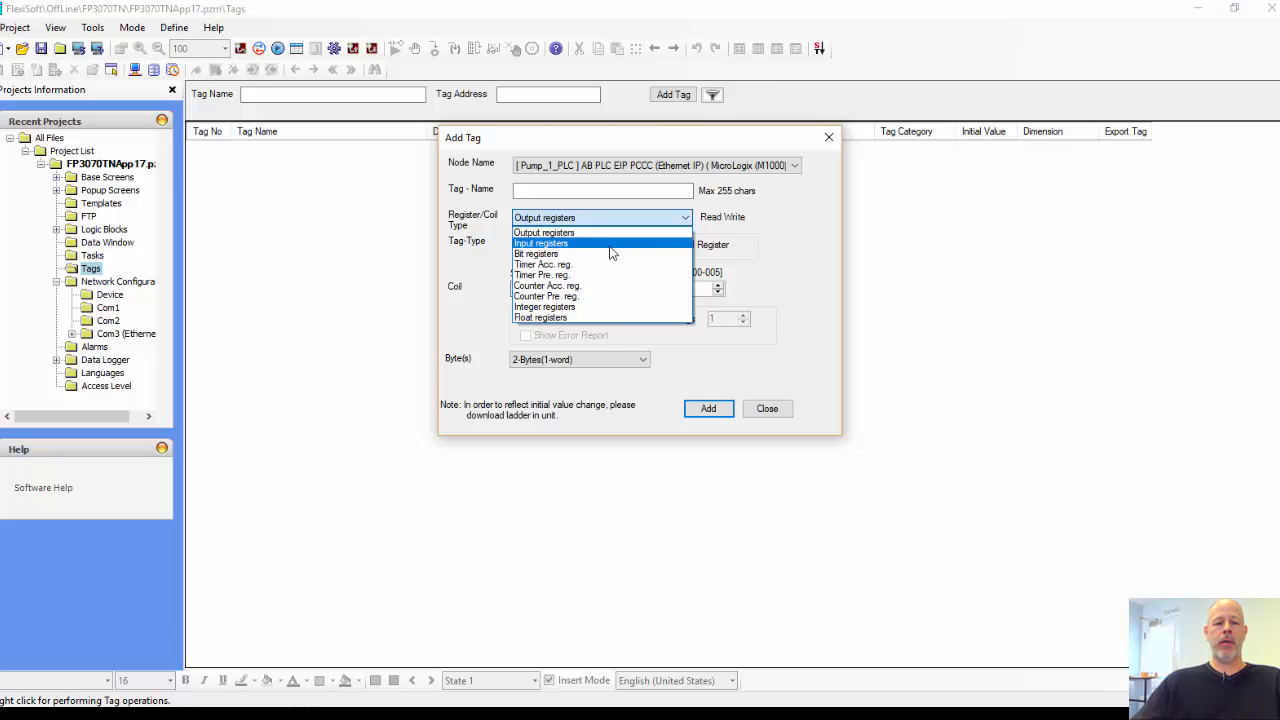
pyautogui.click(591, 307)
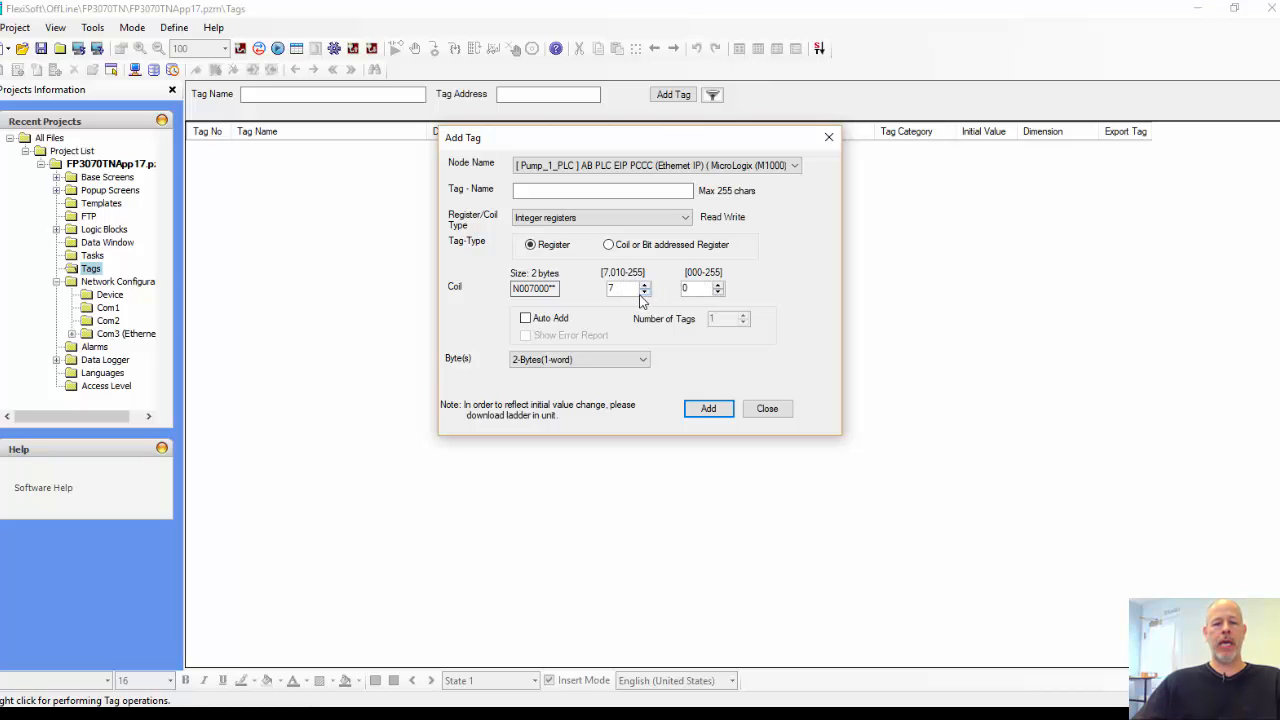
# Step: Name the new tag Pump_Time, add it at the default address N007000, and finish adding tags
pyautogui.click(607, 190)
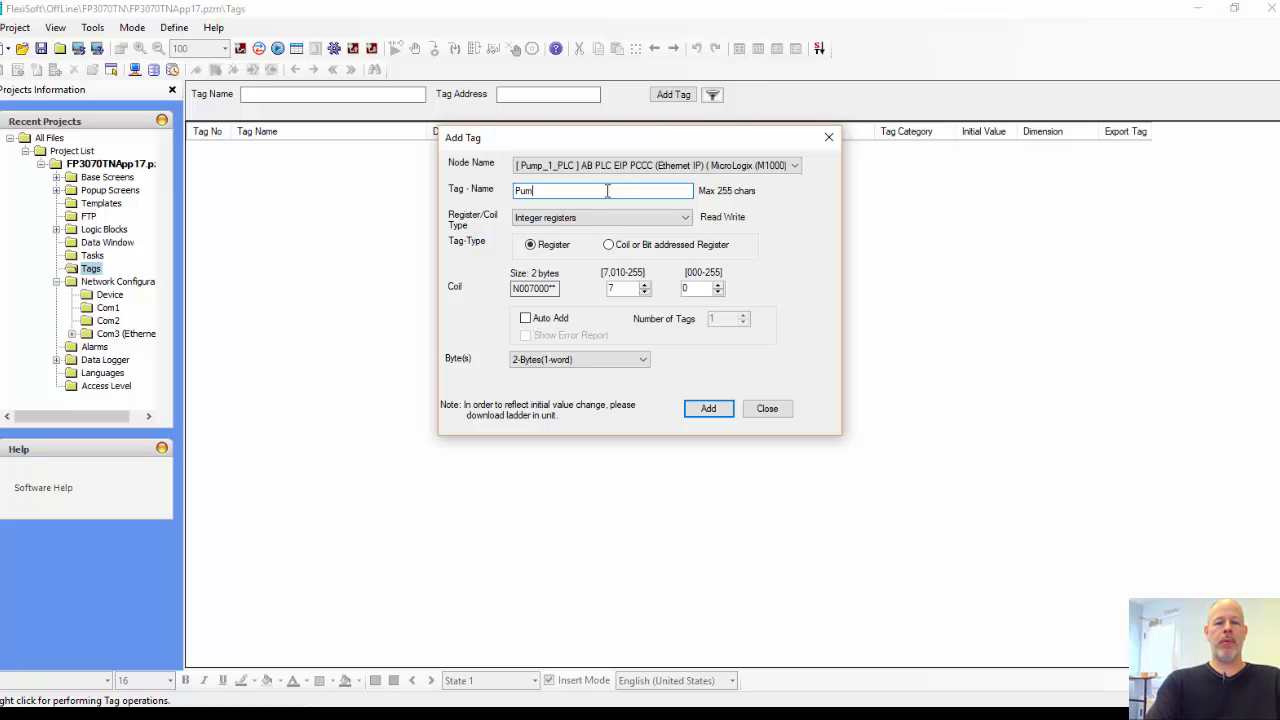
pyautogui.write('Pump_Time')
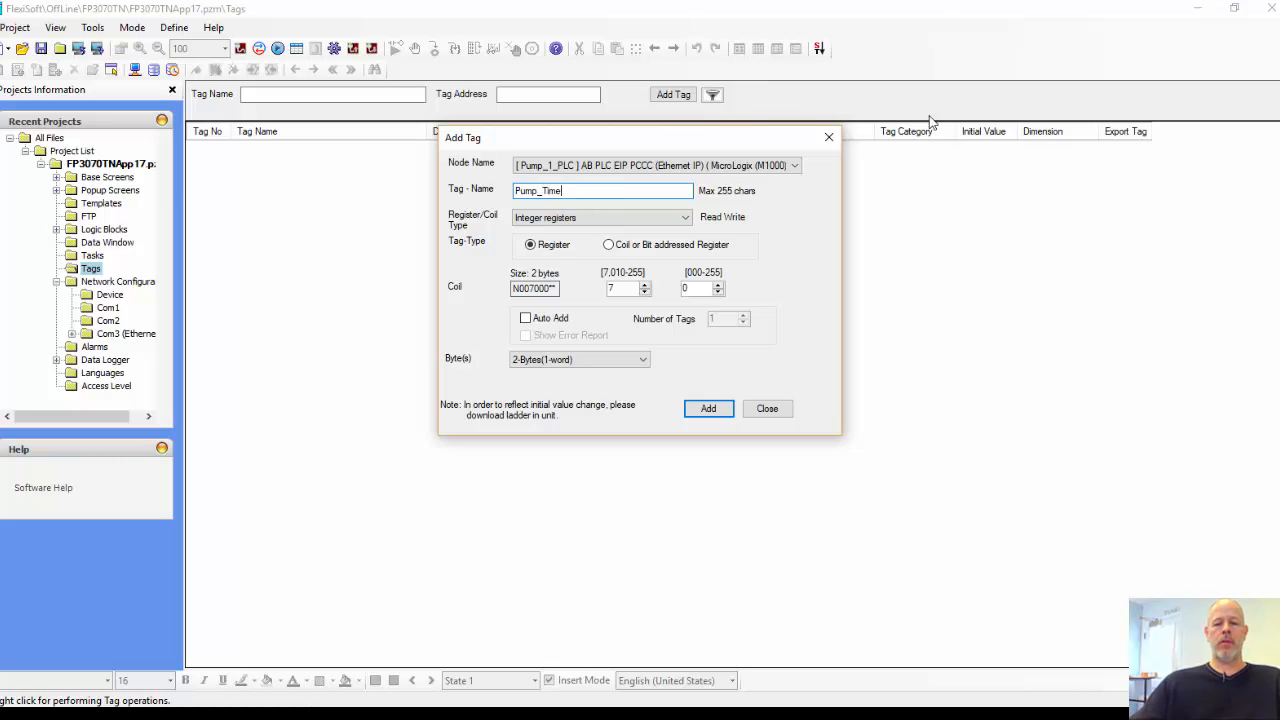
pyautogui.click(707, 408)
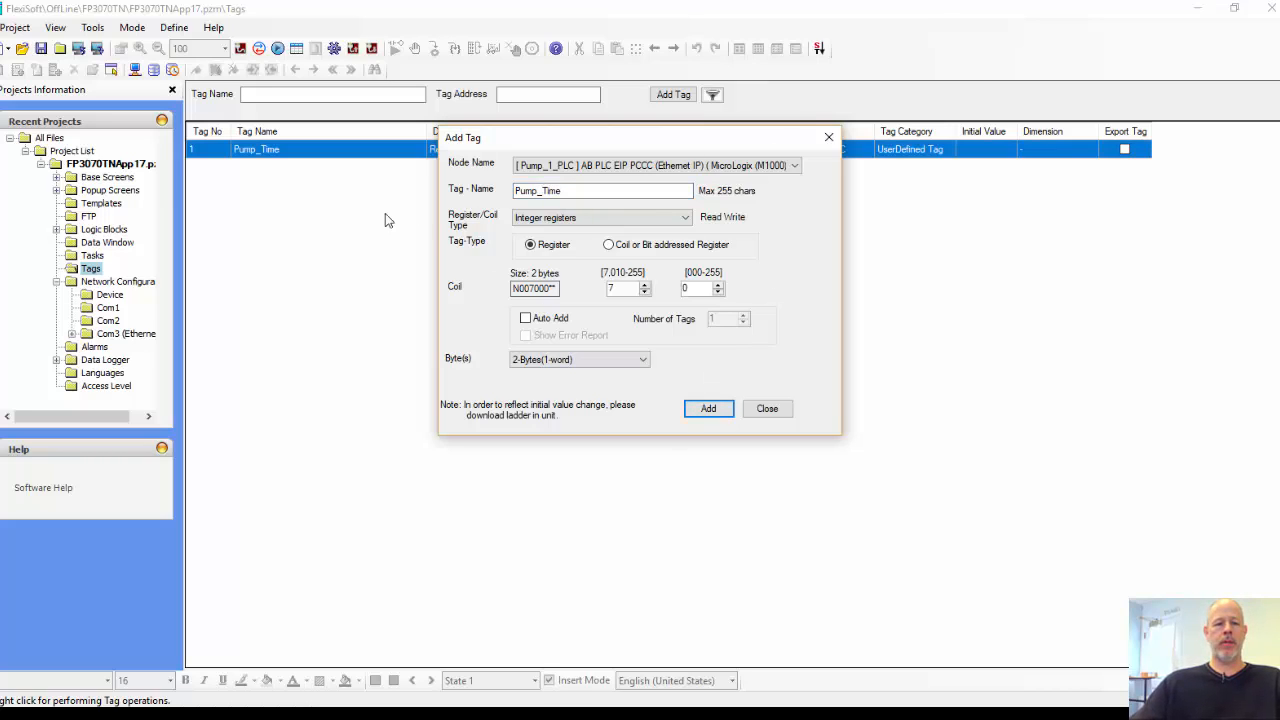
pyautogui.click(766, 408)
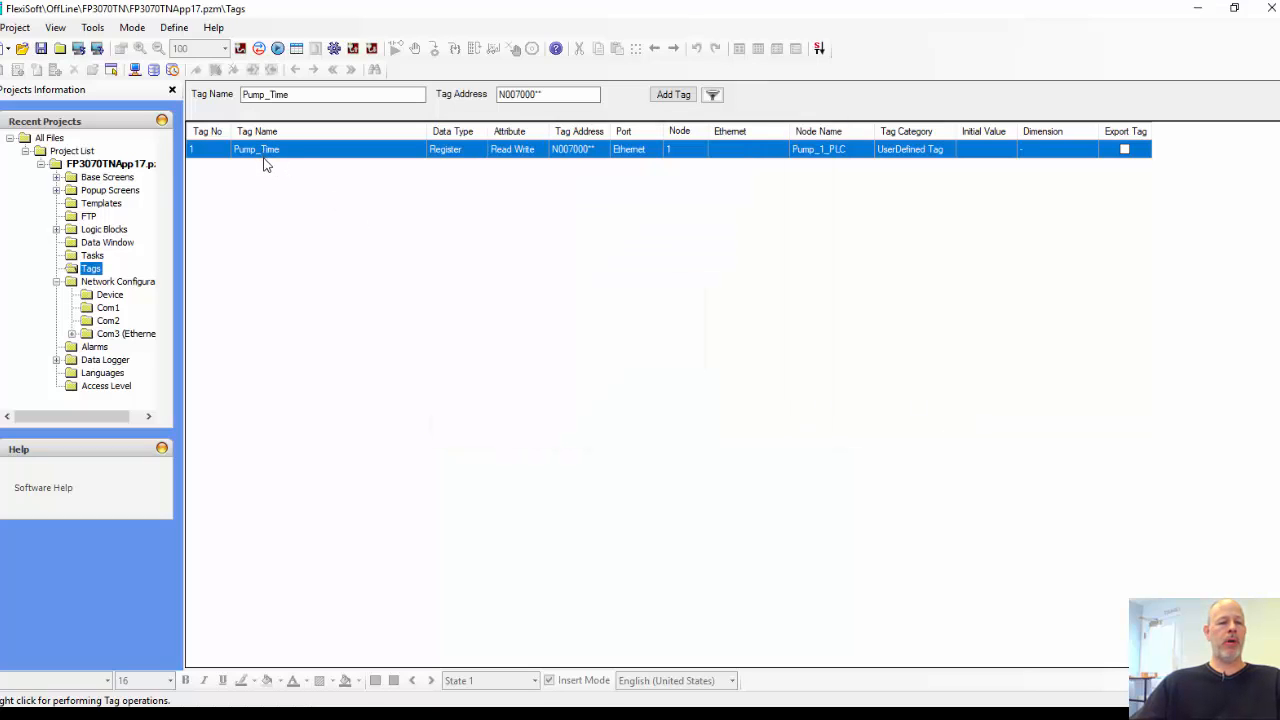
# Step: Open base screen Screen1 and place a numerical data display at about X 203, Y 91
pyautogui.click(57, 177)
pyautogui.doubleClick(112, 190)
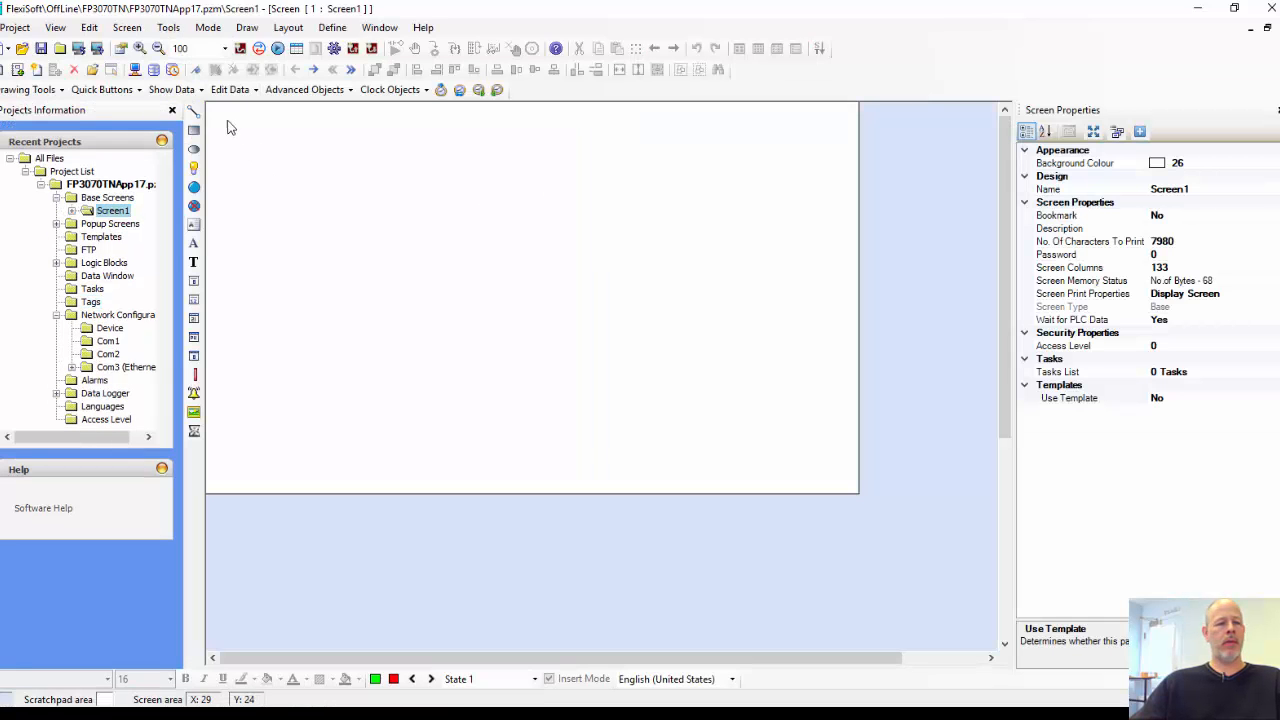
pyautogui.click(194, 91)
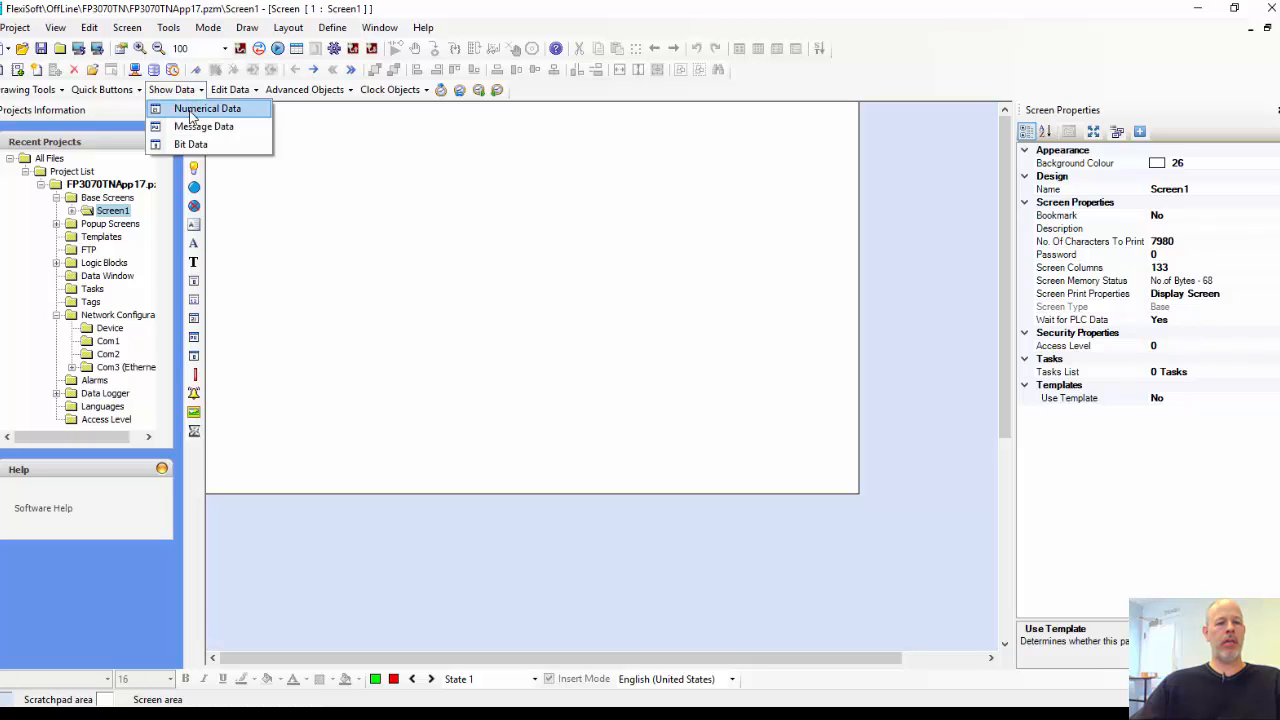
pyautogui.click(193, 108)
pyautogui.click(372, 178)
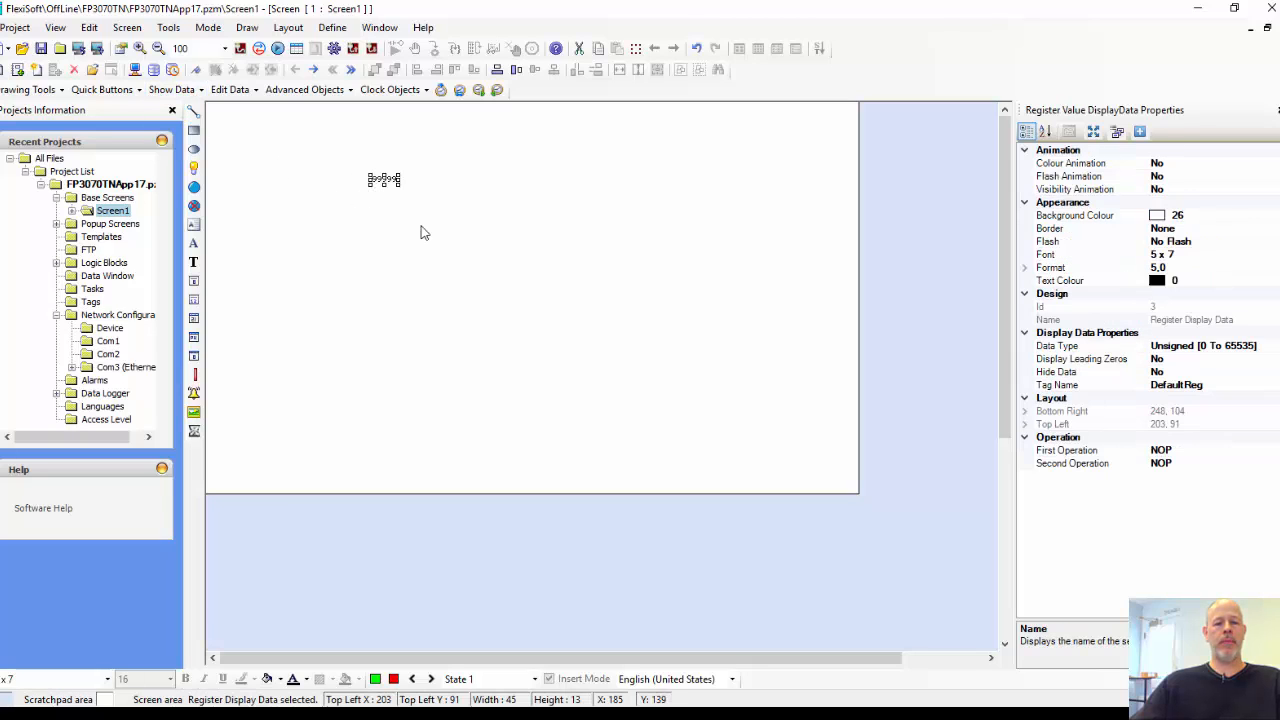
# Step: Link the numerical display to the Pump_Time tag
pyautogui.click(1215, 386)
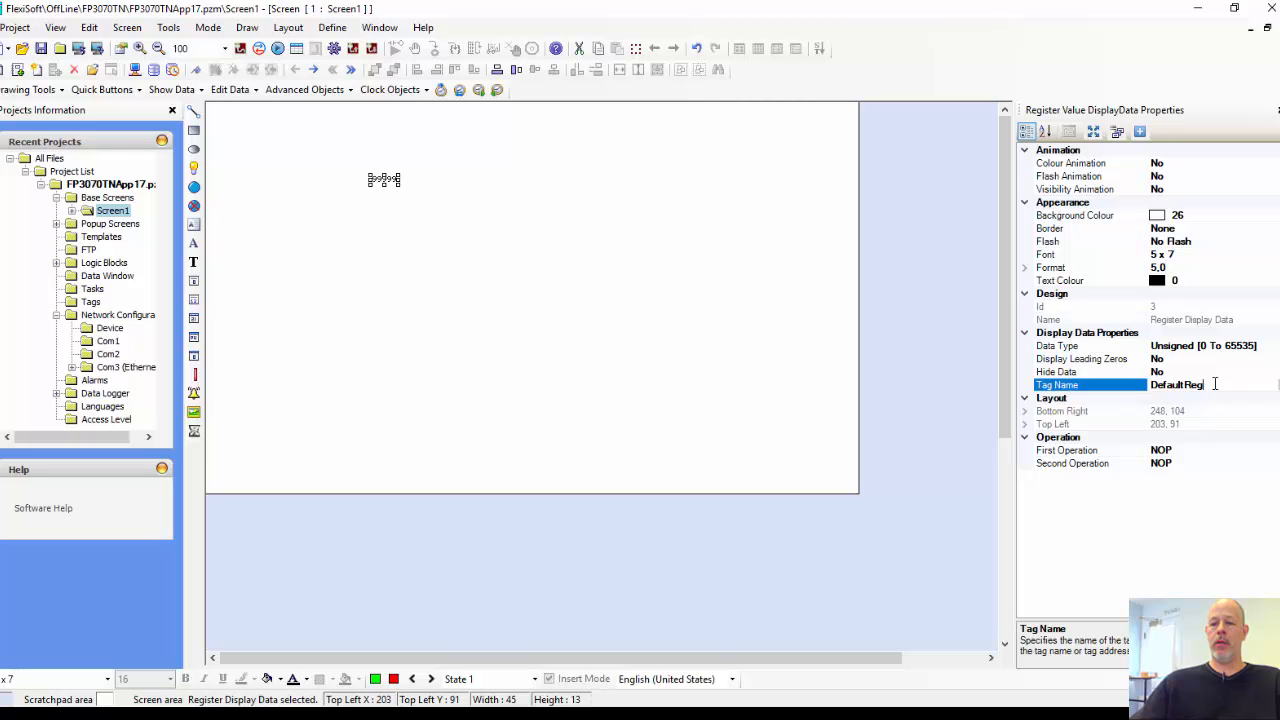
pyautogui.click(1277, 385)
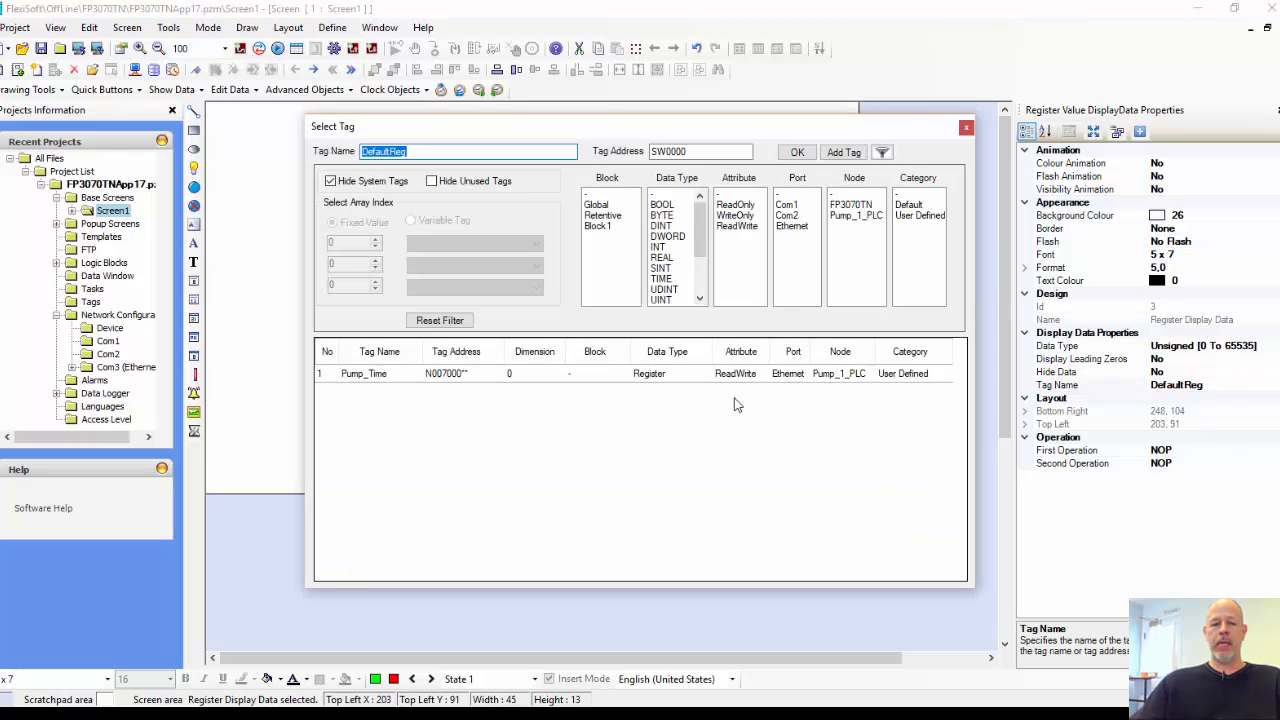
pyautogui.doubleClick(372, 374)
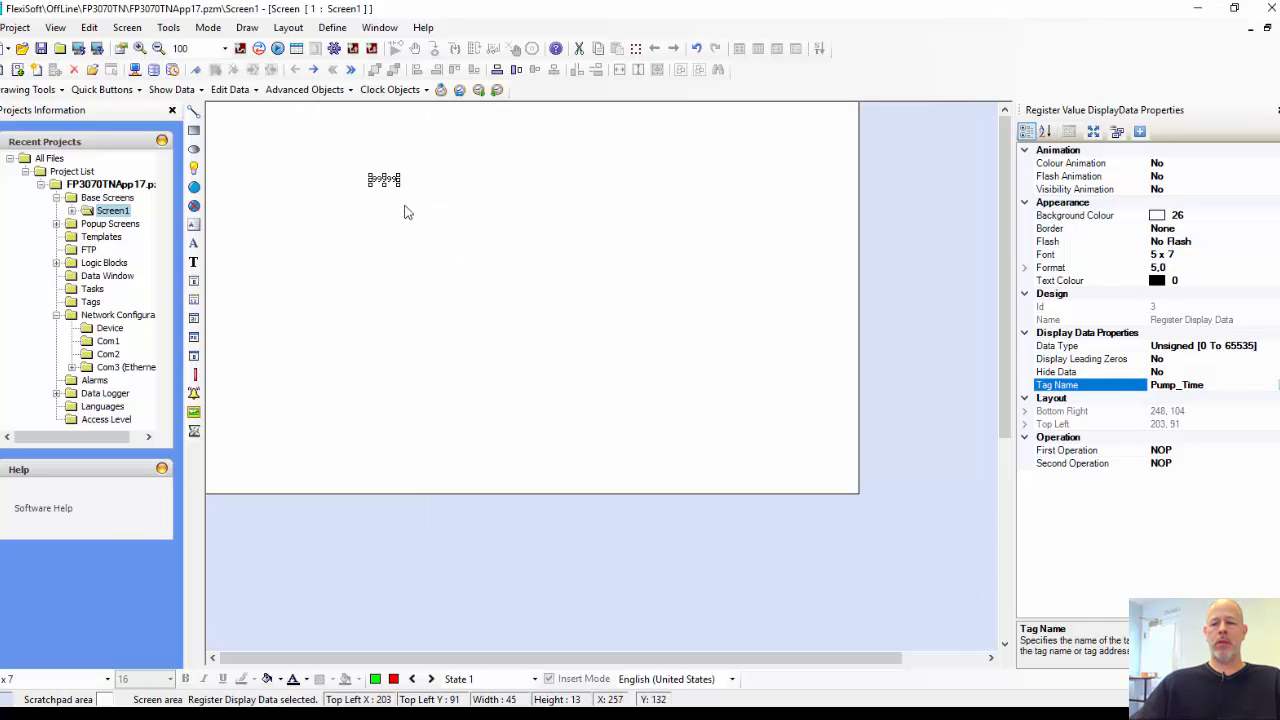
# Step: Set the numerical display's font to Arial, 22pt and move it to about X 304, Y 180
pyautogui.click(1200, 254)
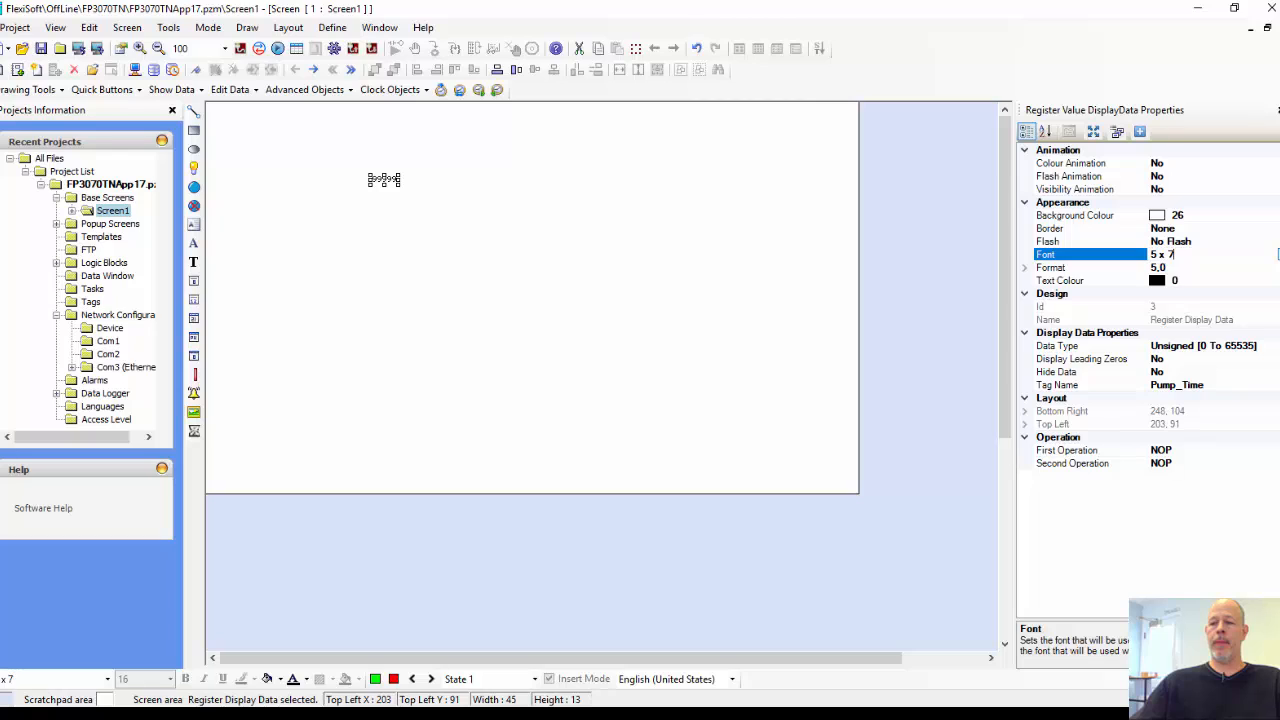
pyautogui.click(1268, 256)
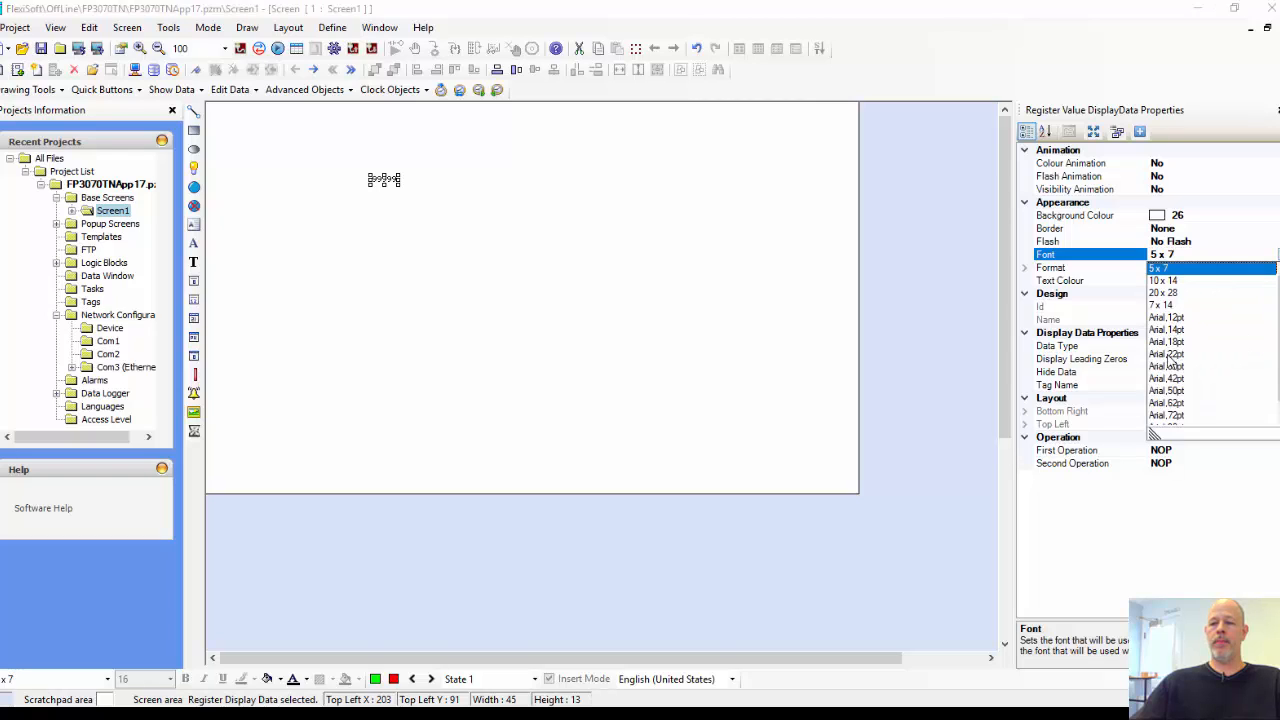
pyautogui.click(1170, 354)
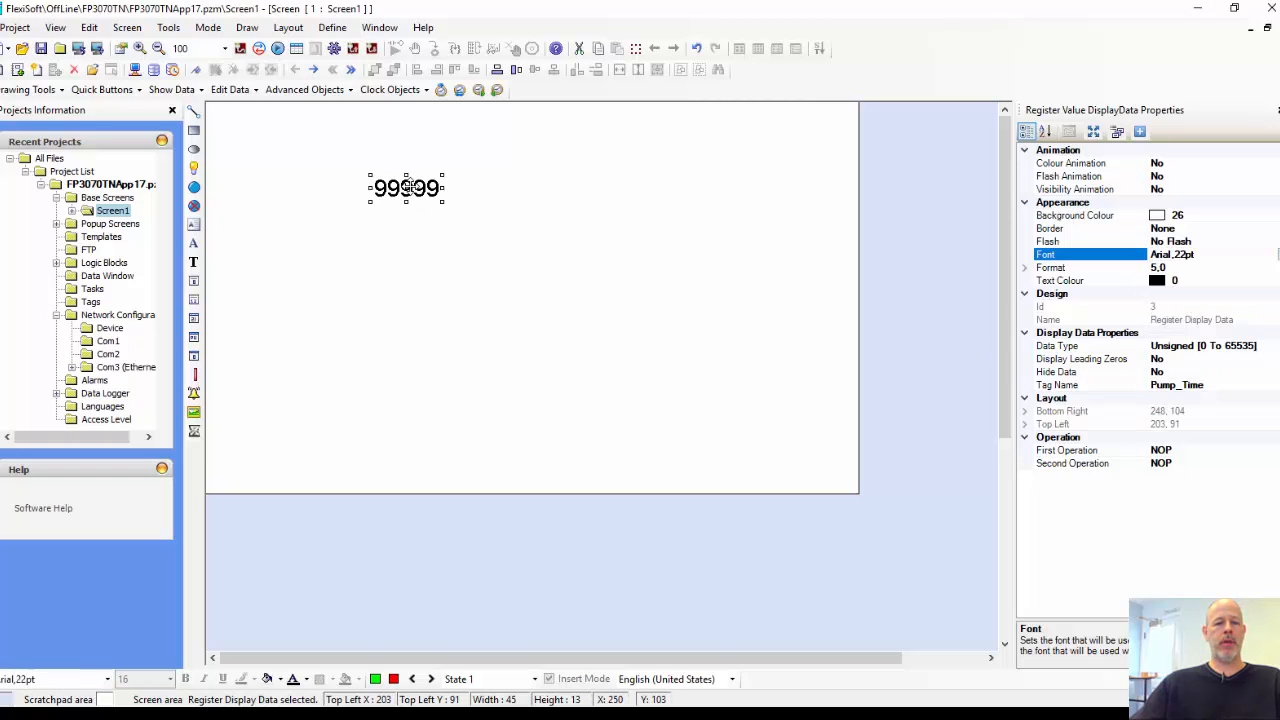
pyautogui.moveTo(409, 189); pyautogui.dragTo(491, 259)
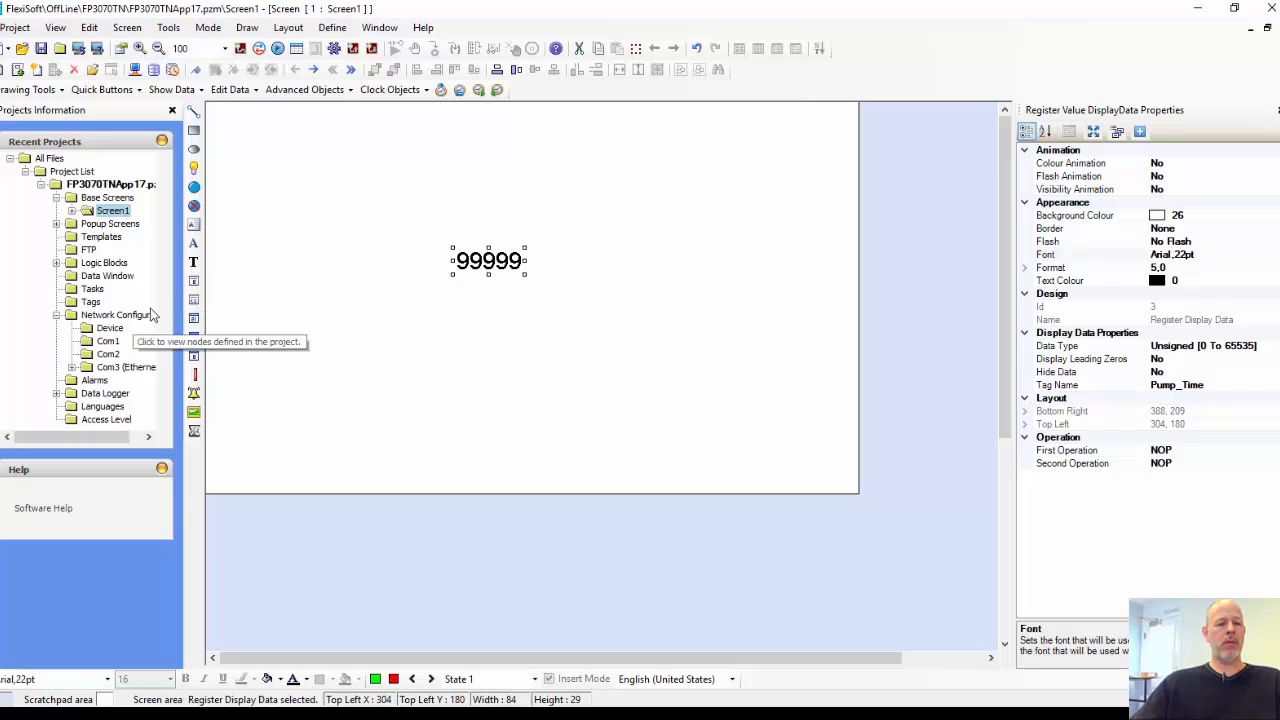
# Step: Open the project's tasks, compare power-on and global tasks, and choose Copy Tag B to Tag A as a global task
pyautogui.click(88, 289)
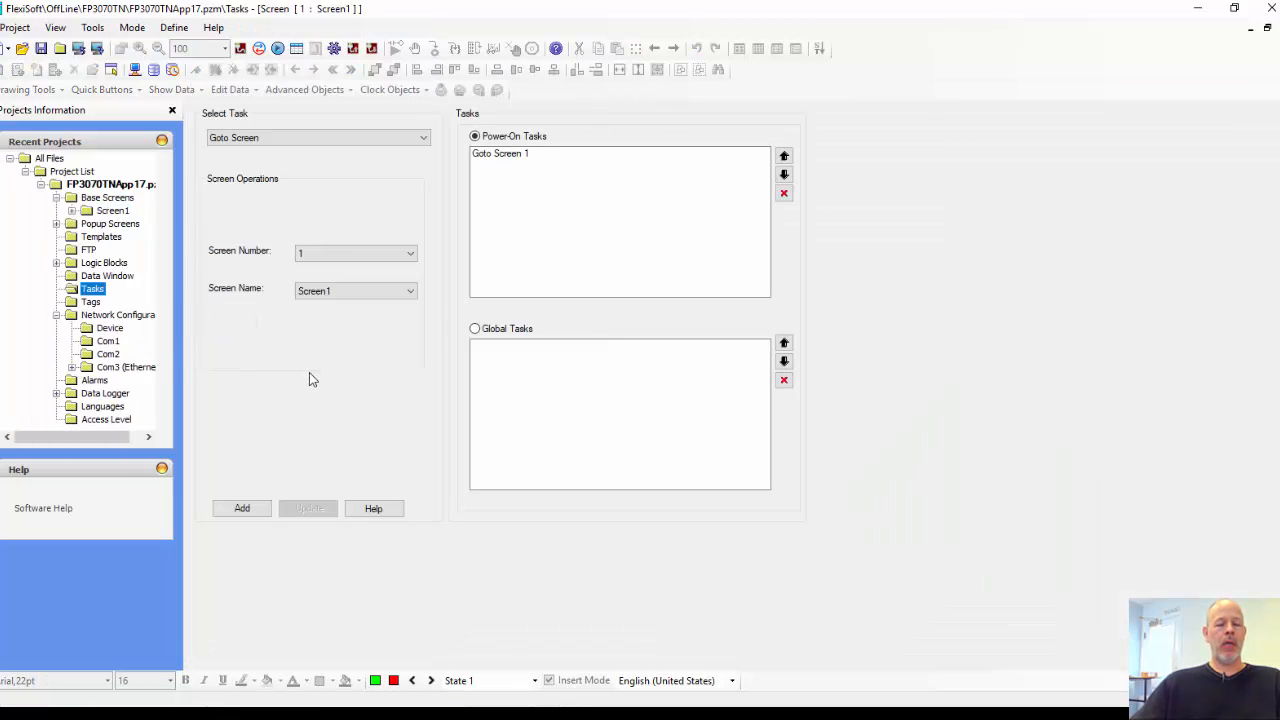
pyautogui.click(475, 329)
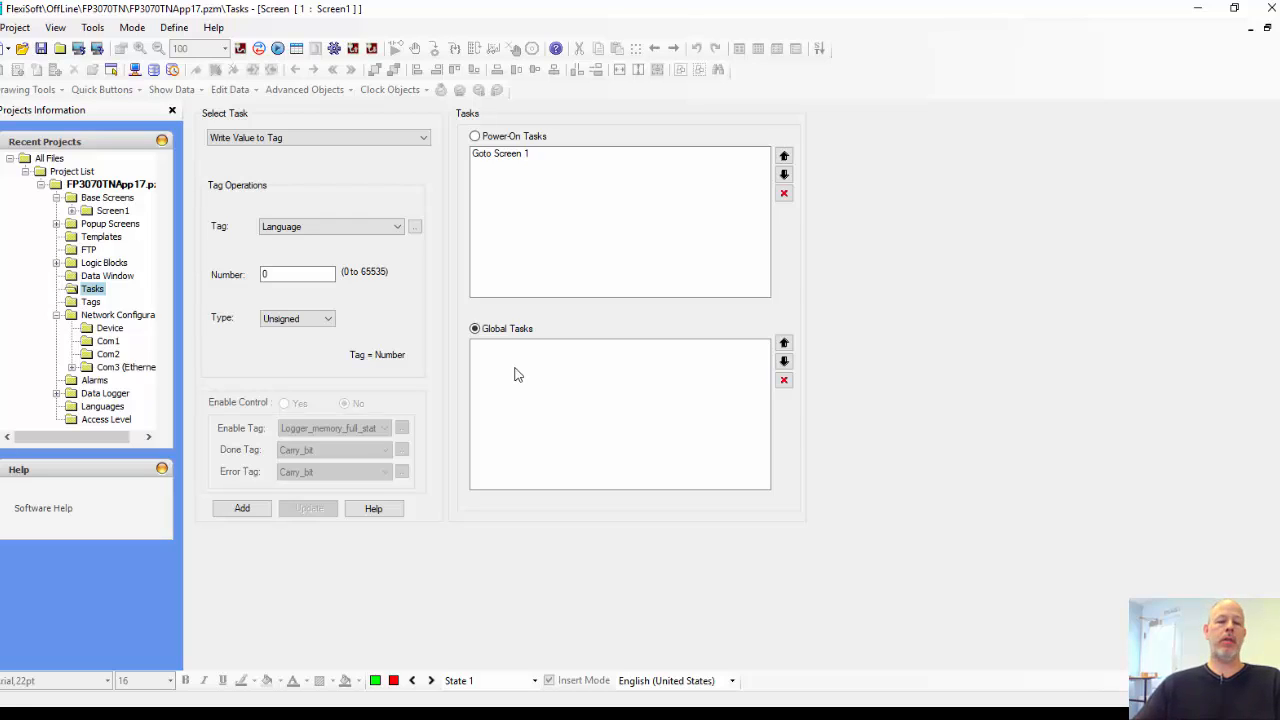
pyautogui.click(491, 138)
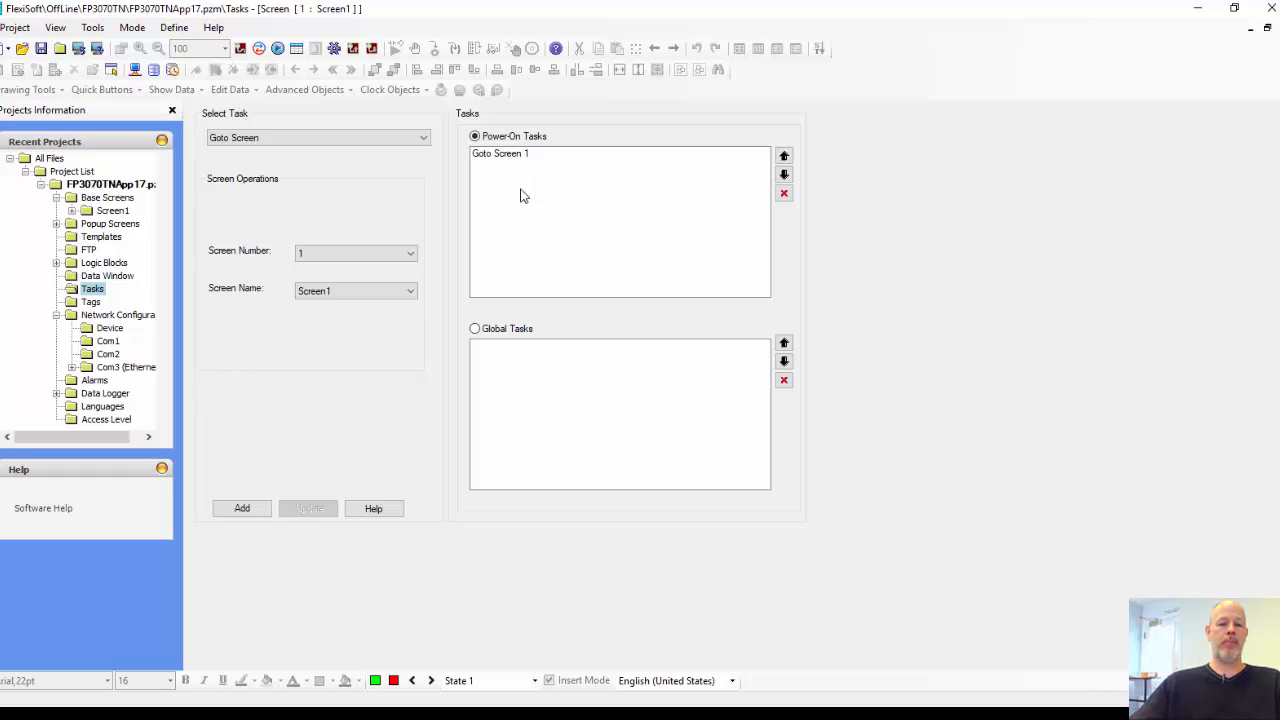
pyautogui.click(477, 331)
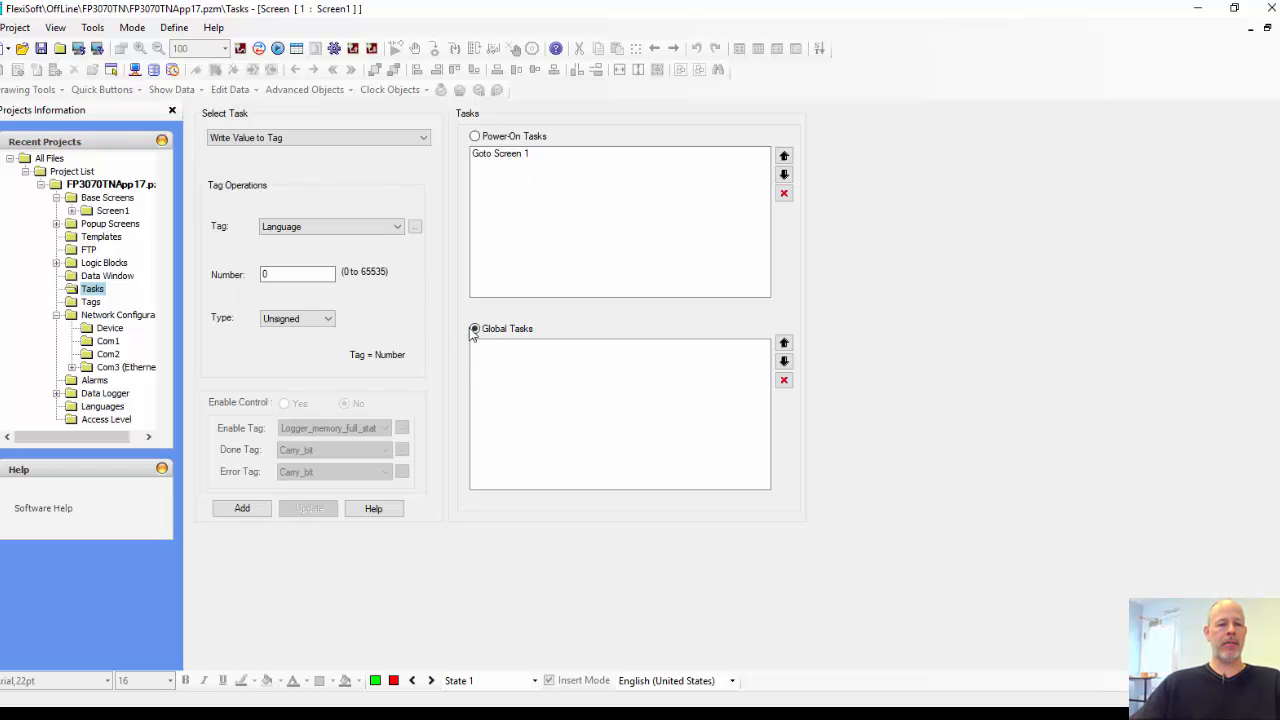
pyautogui.click(405, 147)
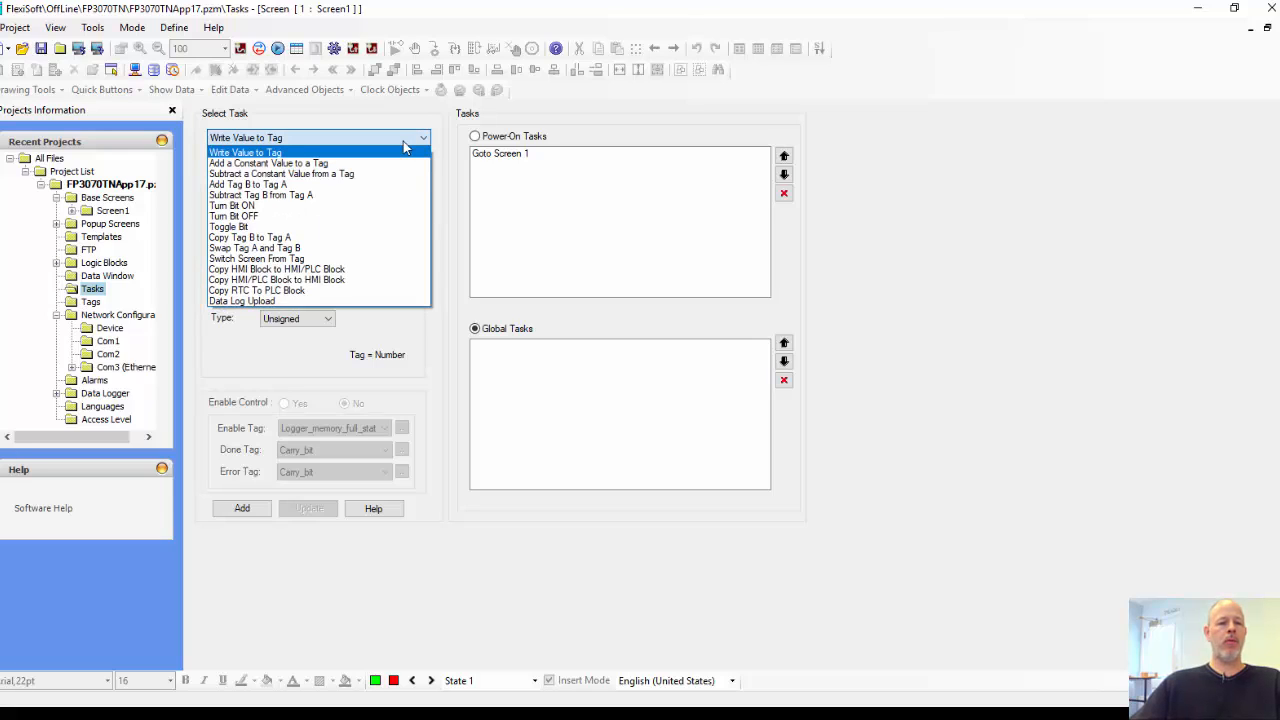
pyautogui.click(295, 238)
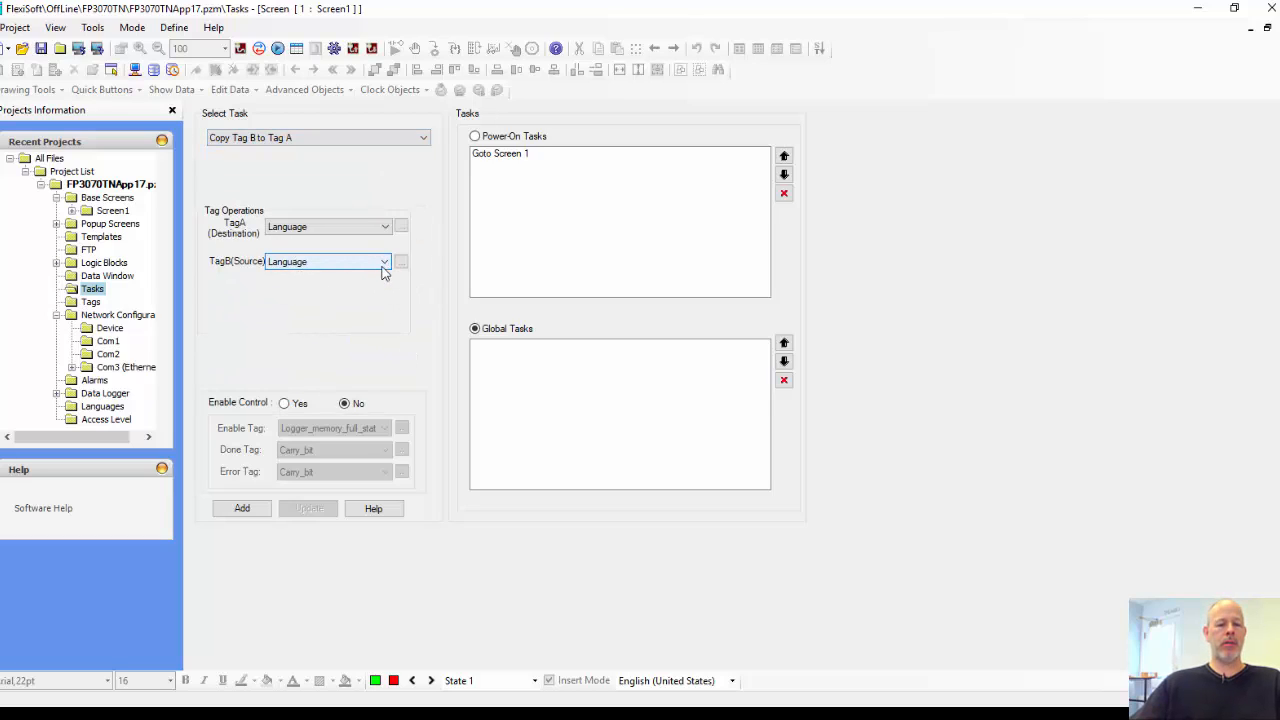
# Step: Set the copy task's source tag (Tag B) to Pump_Time
pyautogui.click(383, 262)
pyautogui.moveTo(383, 284); pyautogui.dragTo(384, 540)
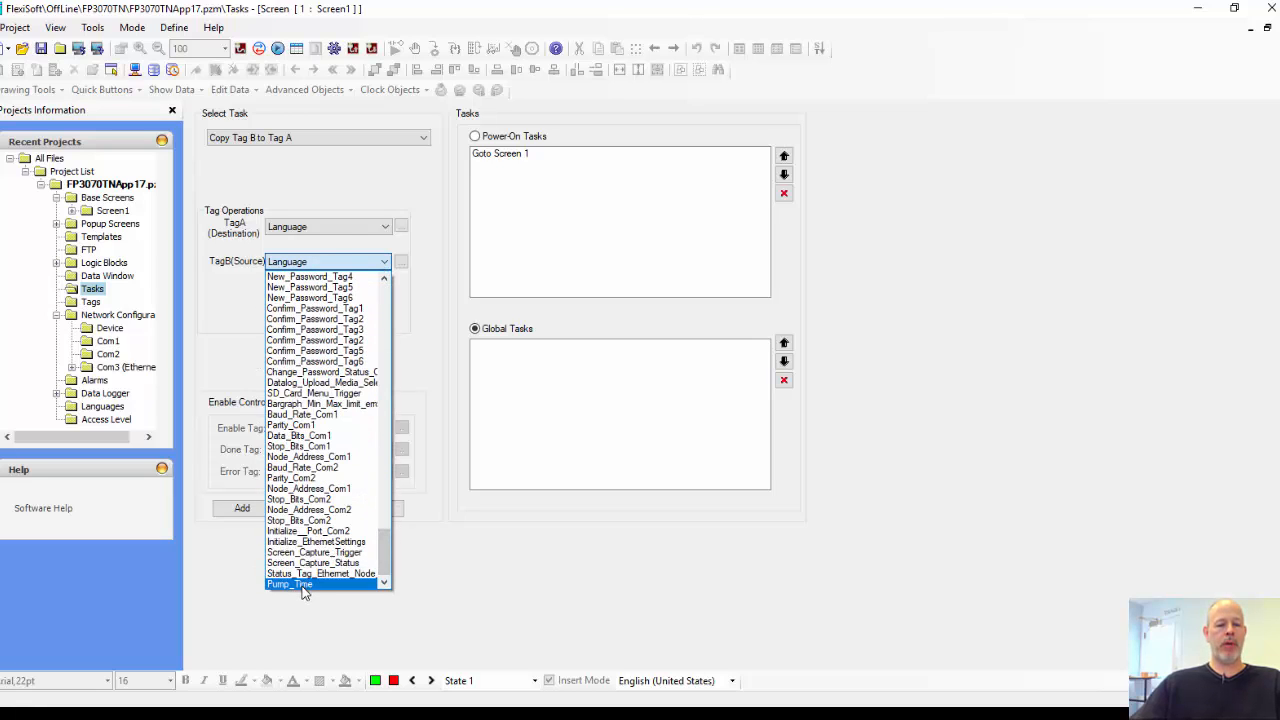
pyautogui.click(305, 585)
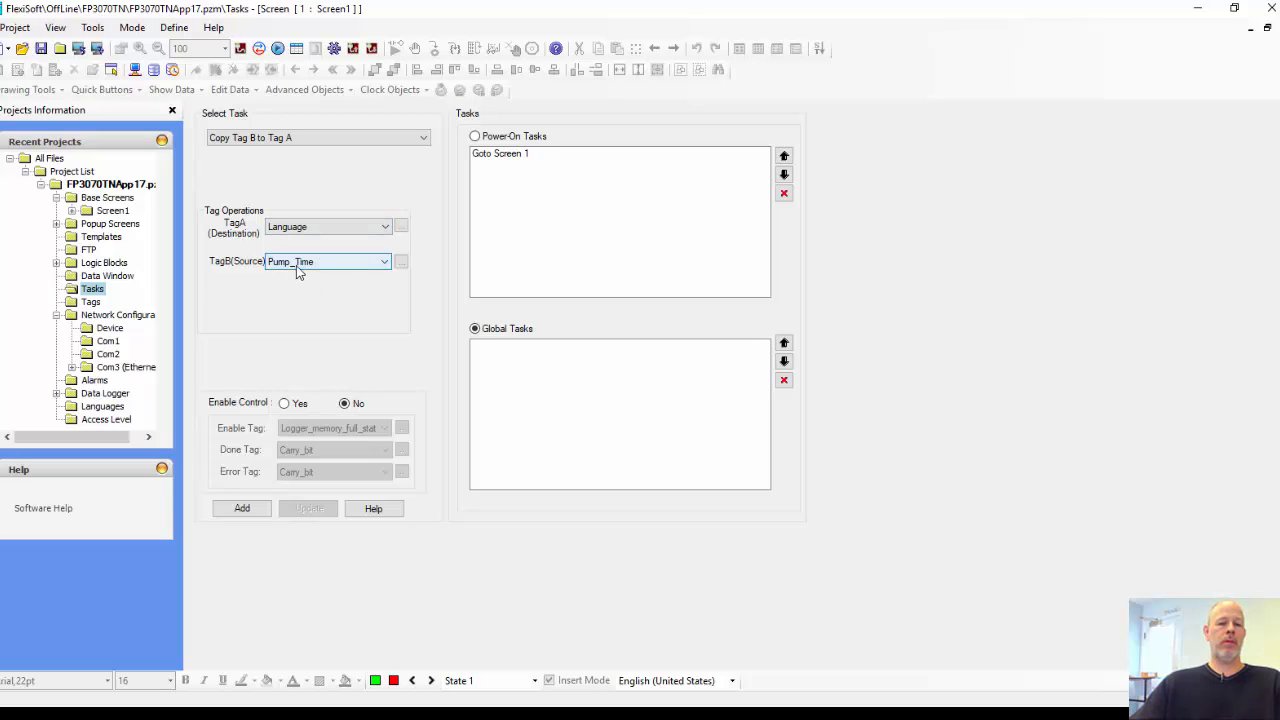
# Step: From the destination tag selection, add an INT tag named Local_Pump_Time on the FP3070TN node
pyautogui.click(401, 228)
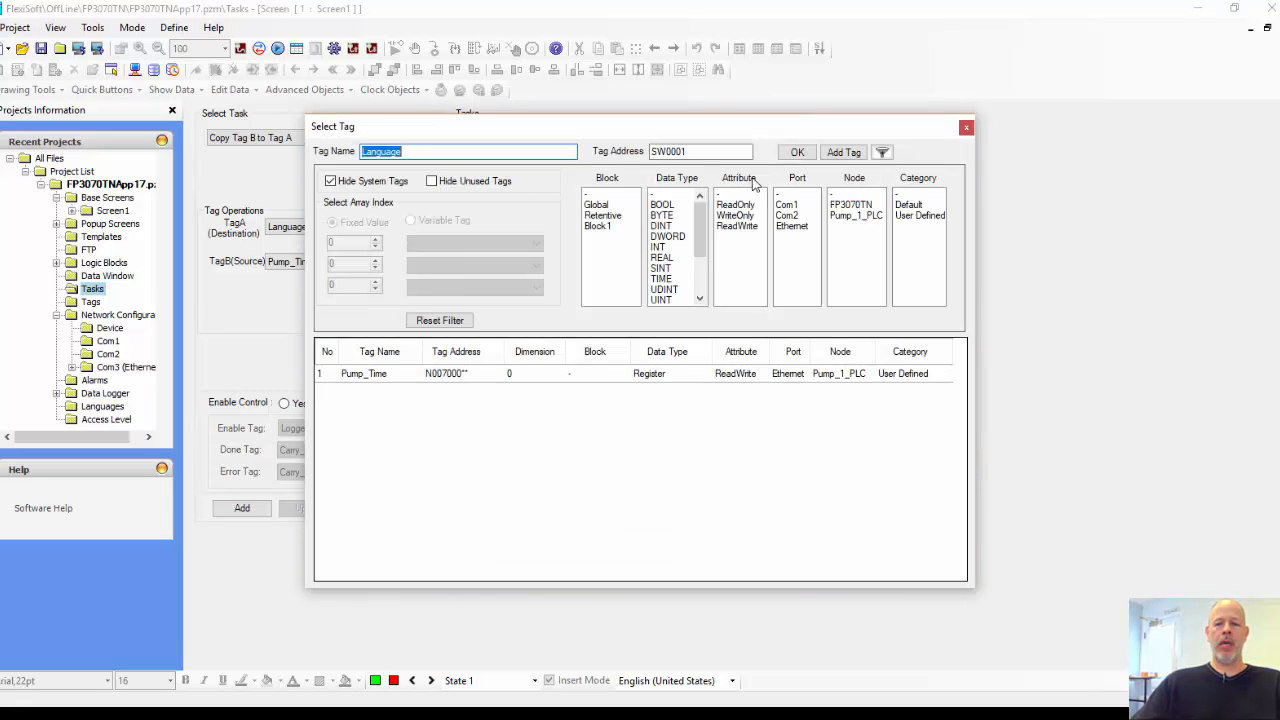
pyautogui.click(839, 155)
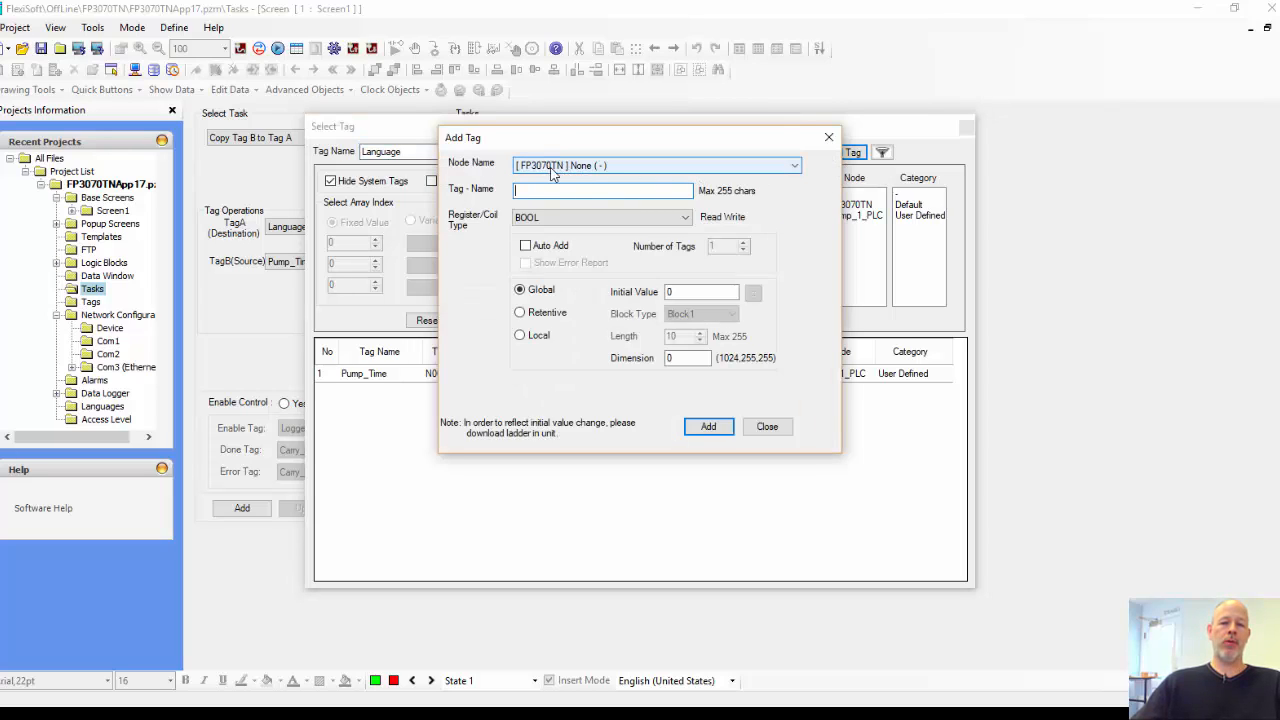
pyautogui.click(568, 217)
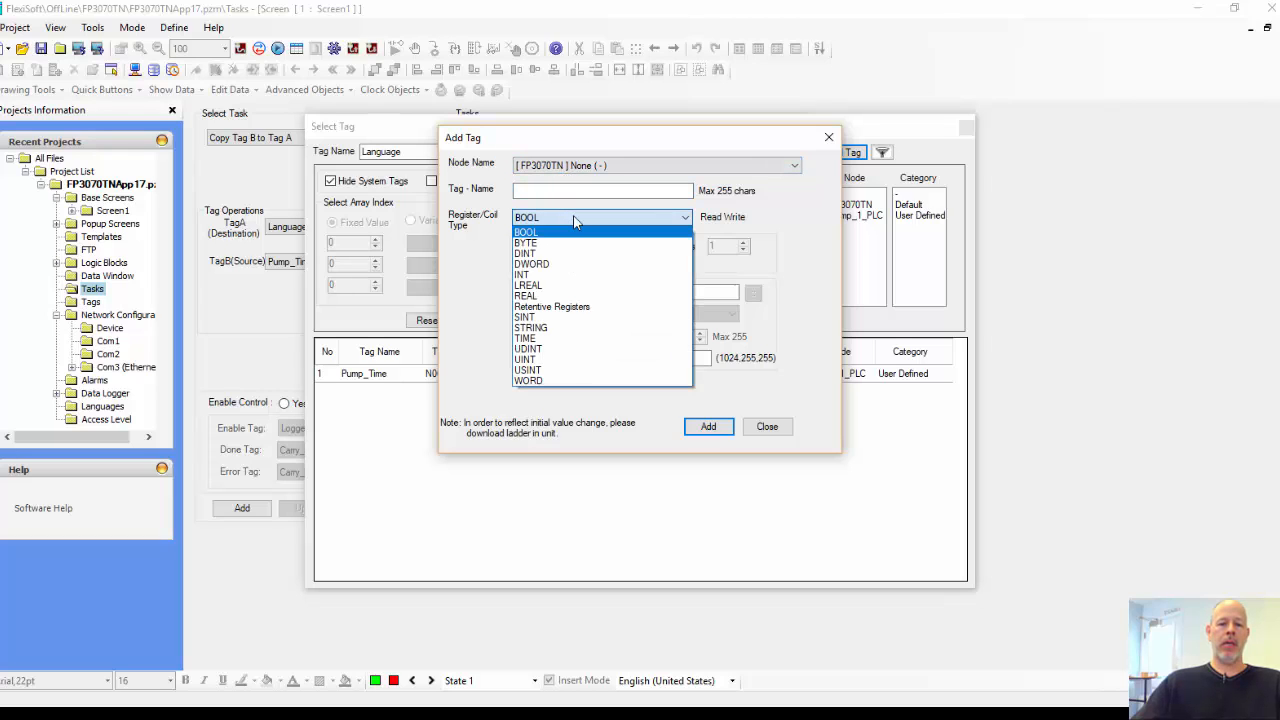
pyautogui.click(560, 274)
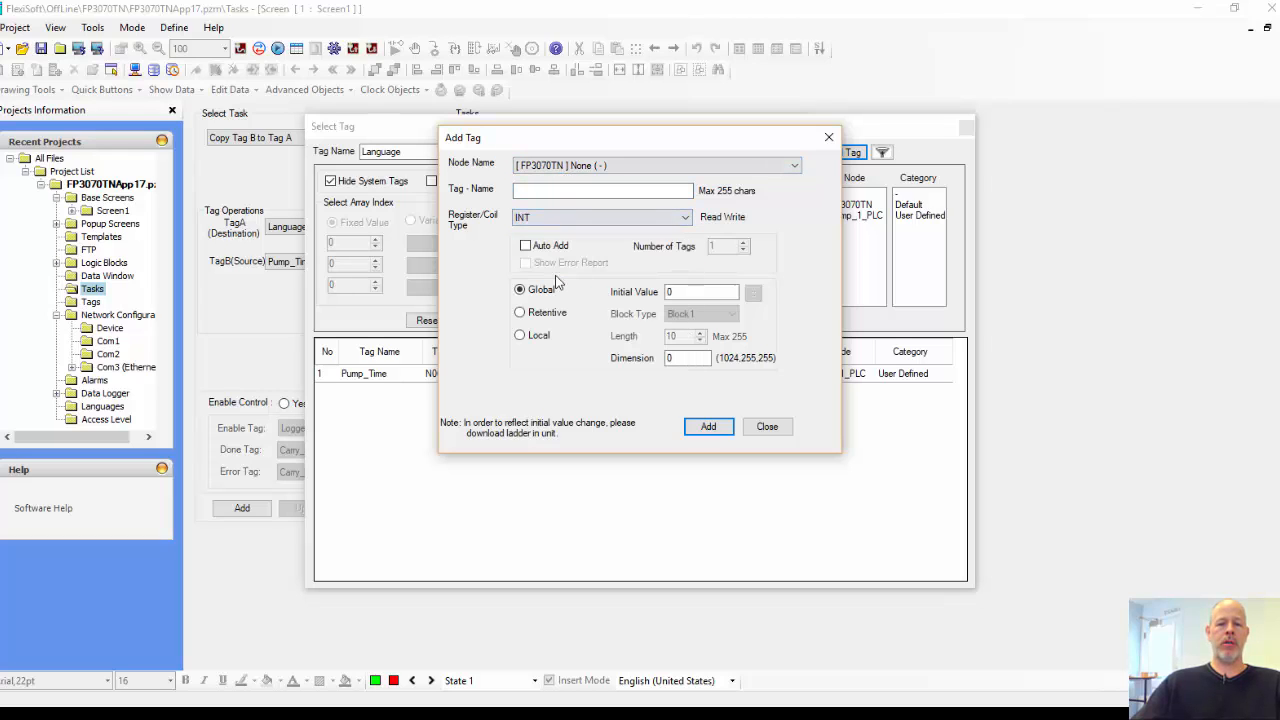
pyautogui.click(577, 191)
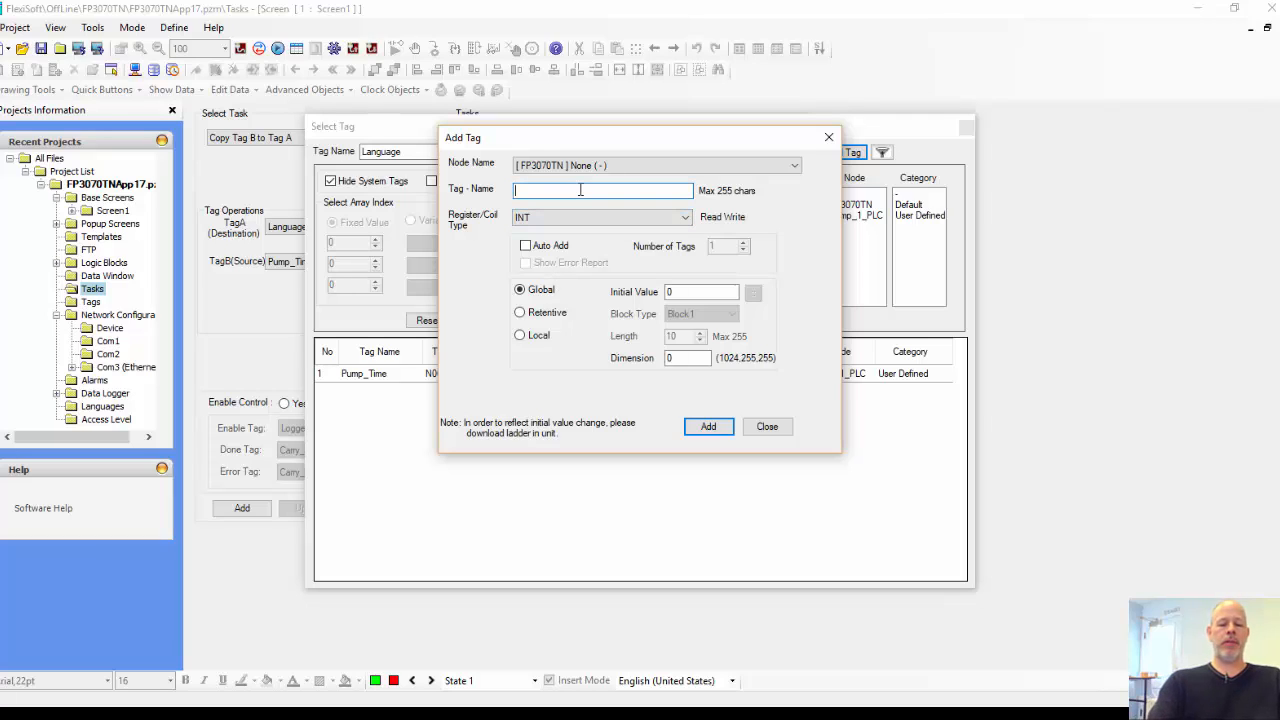
pyautogui.write('Local_Pump_Time')
pyautogui.click(708, 428)
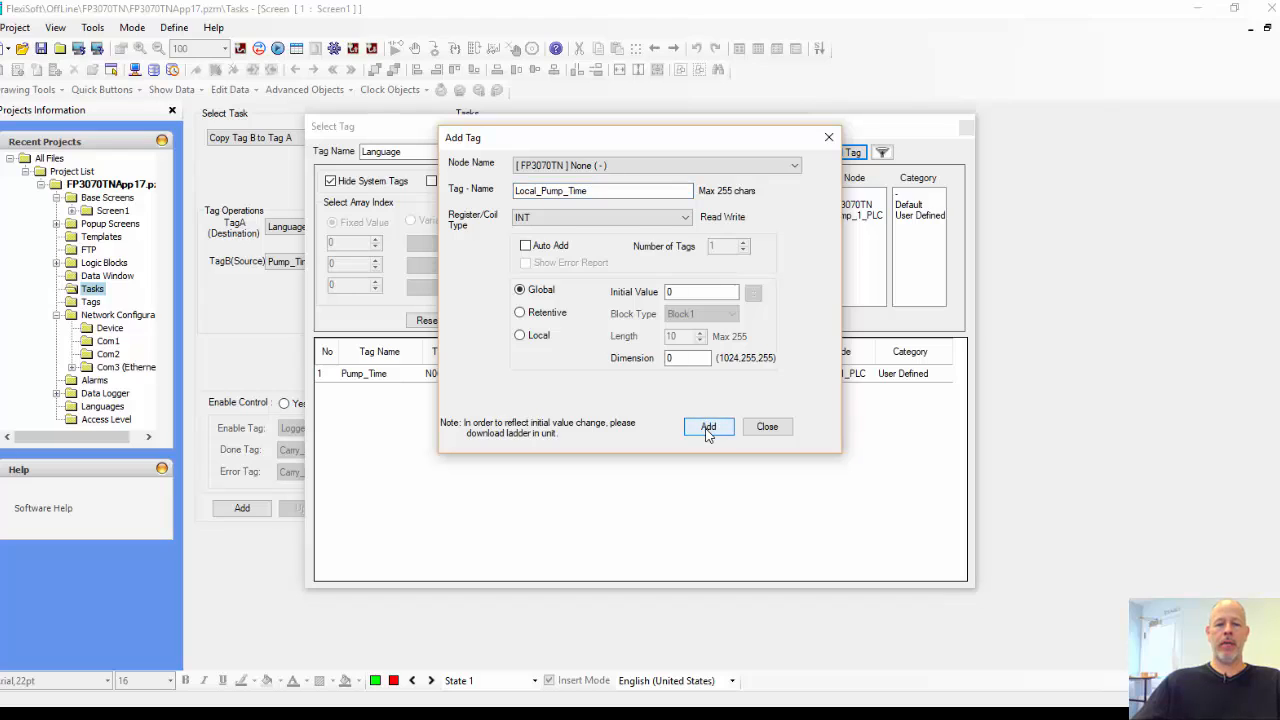
# Step: Choose Local_Pump_Time as the copy task's destination tag (Tag A) and add the task to the global tasks
pyautogui.click(768, 428)
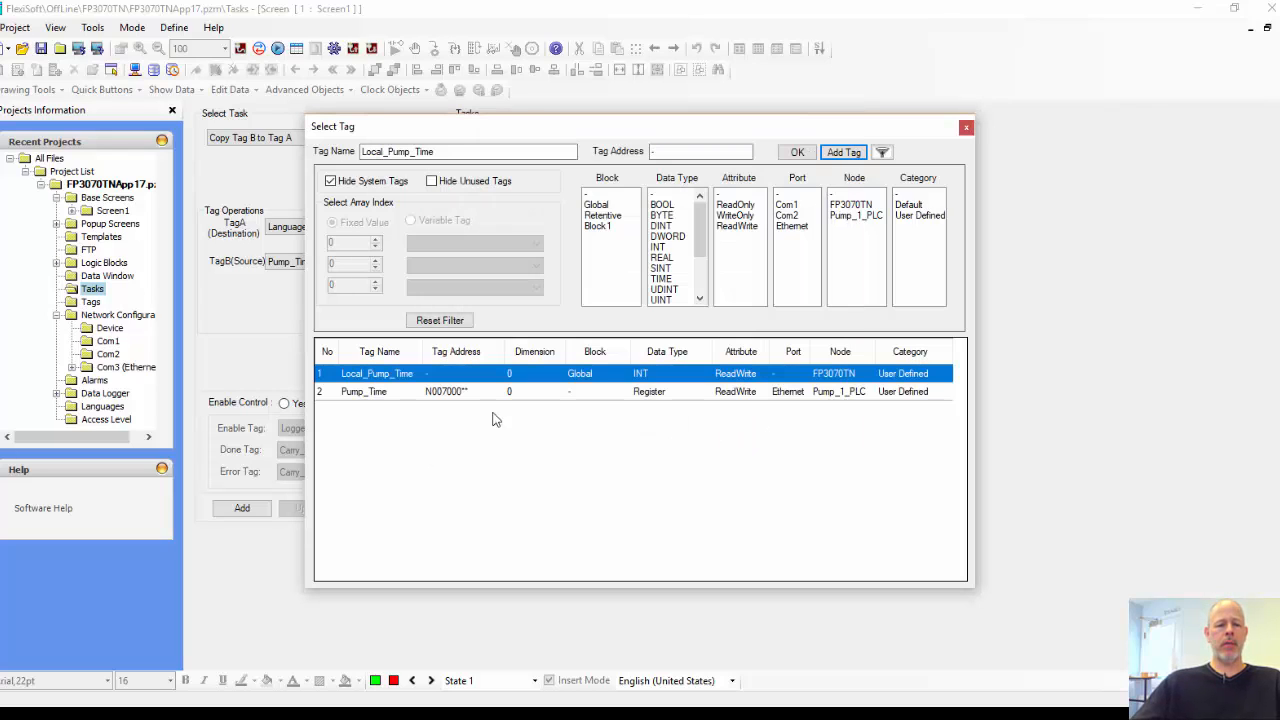
pyautogui.doubleClick(386, 373)
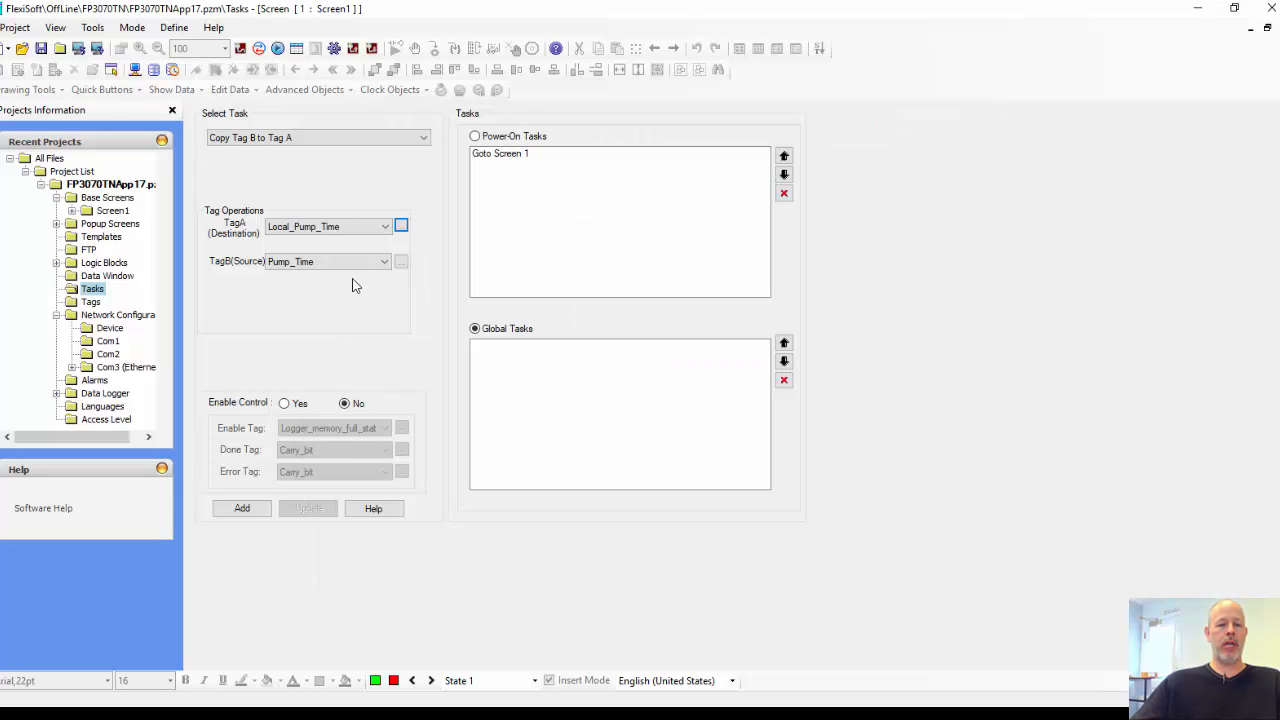
pyautogui.click(244, 509)
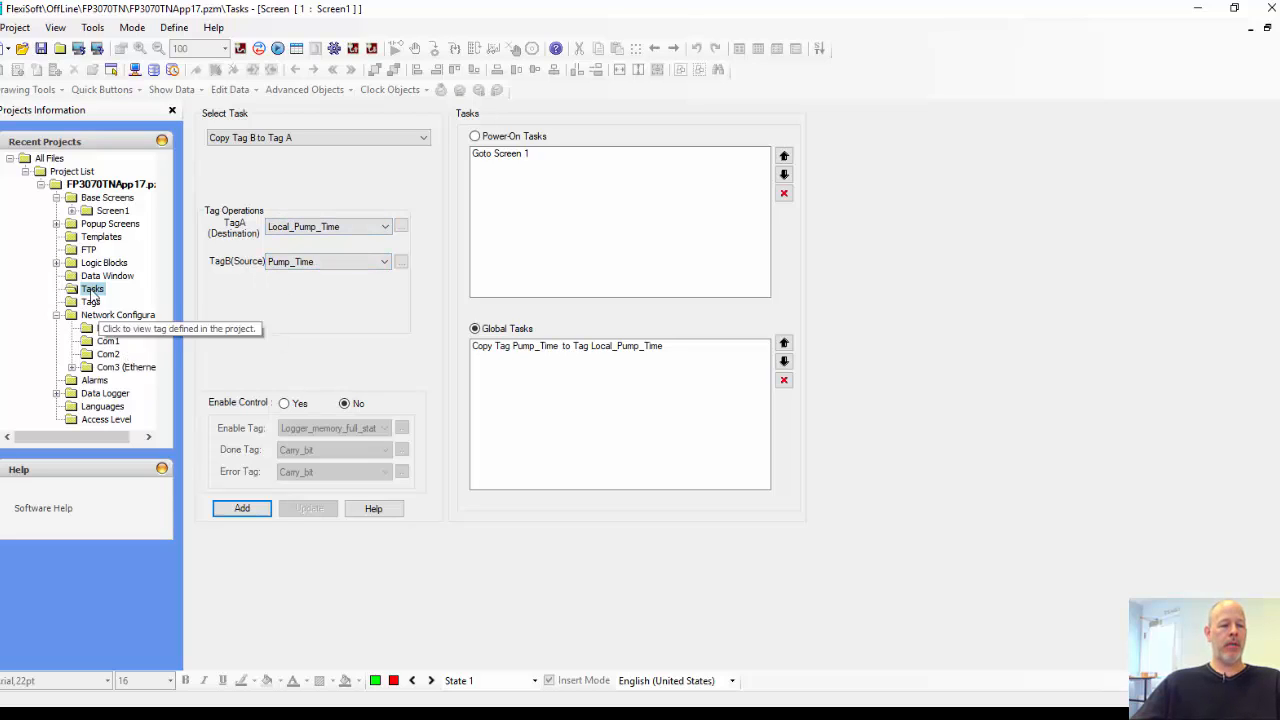
# Step: Open the main logic block Block1 and place a Greater than comparison block on its first rung
pyautogui.click(57, 262)
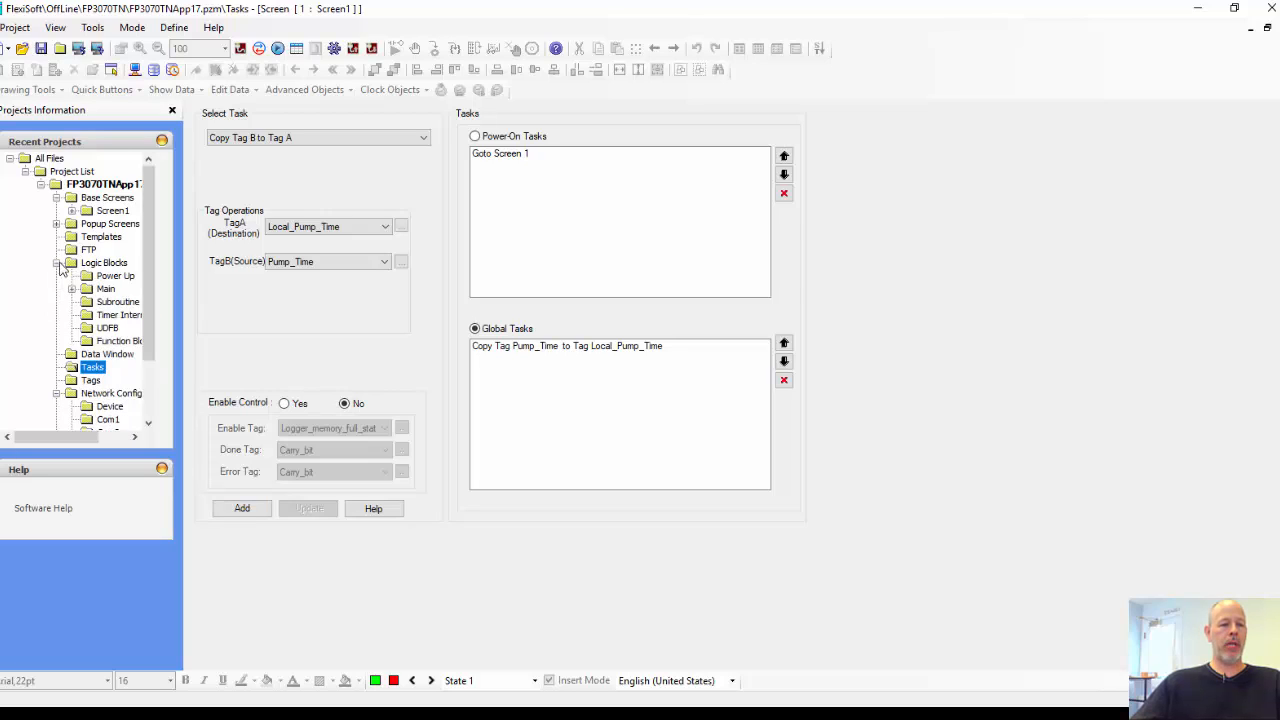
pyautogui.click(72, 288)
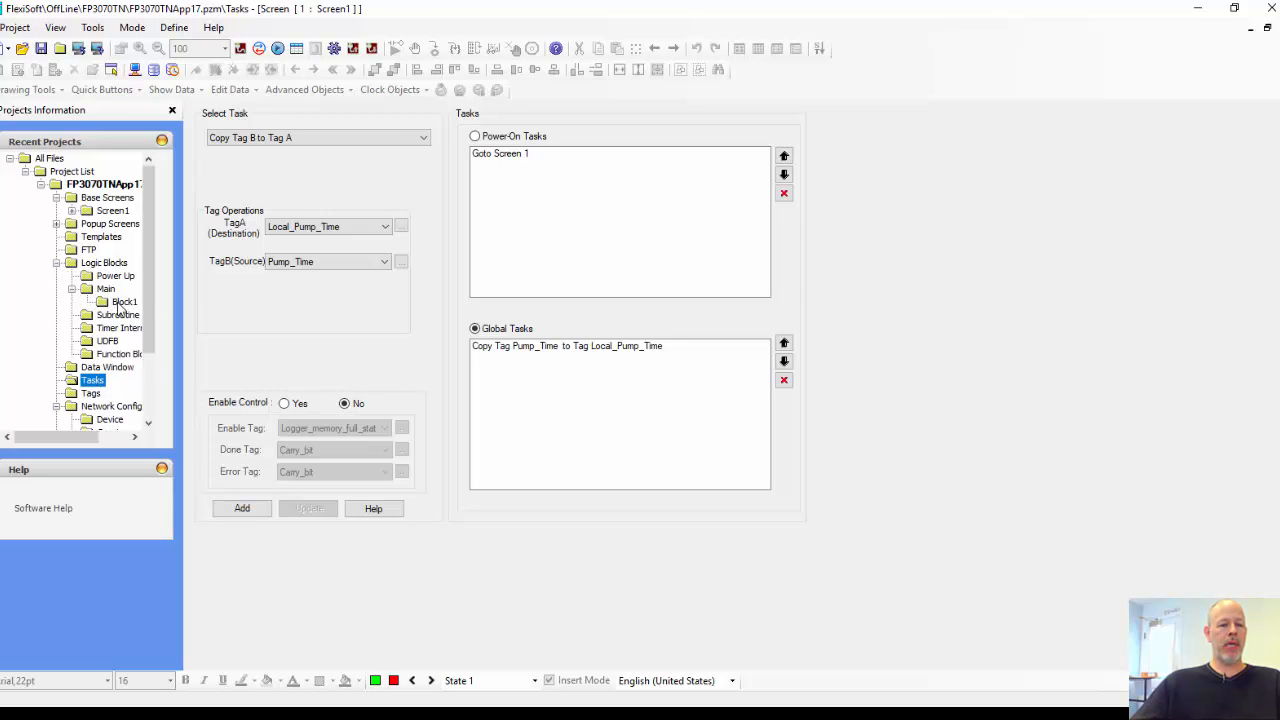
pyautogui.doubleClick(118, 303)
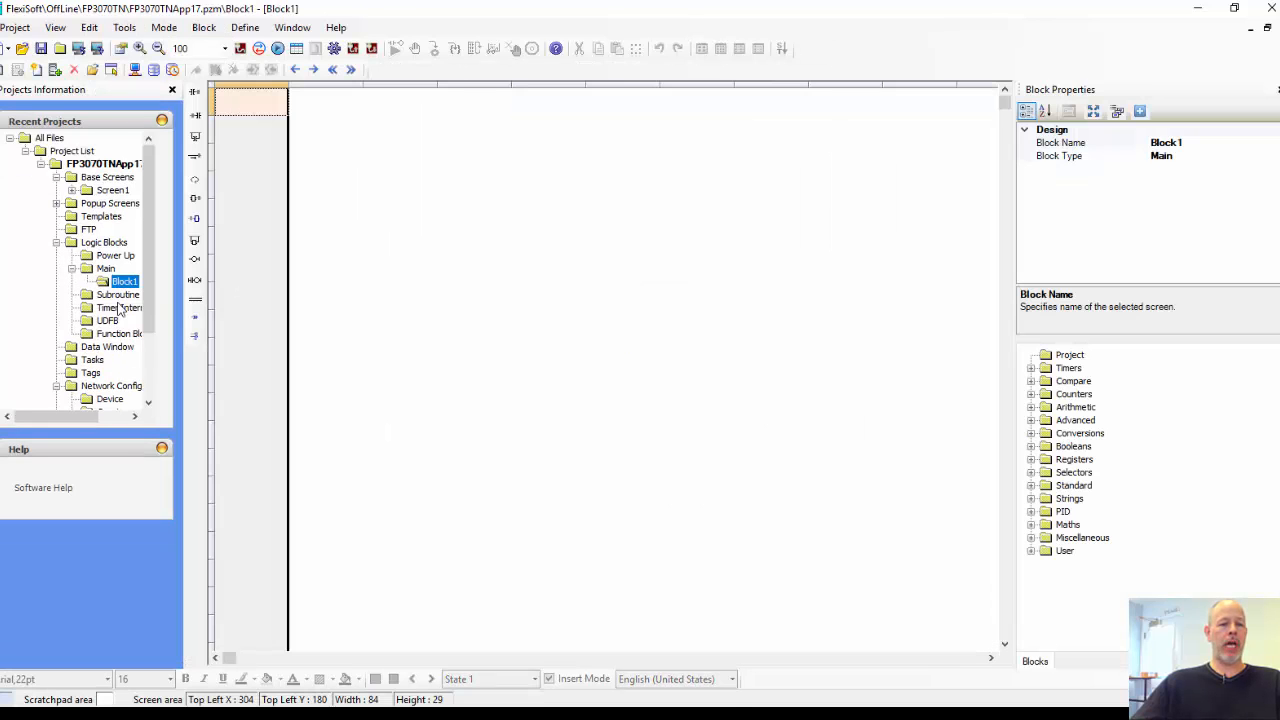
pyautogui.click(323, 110)
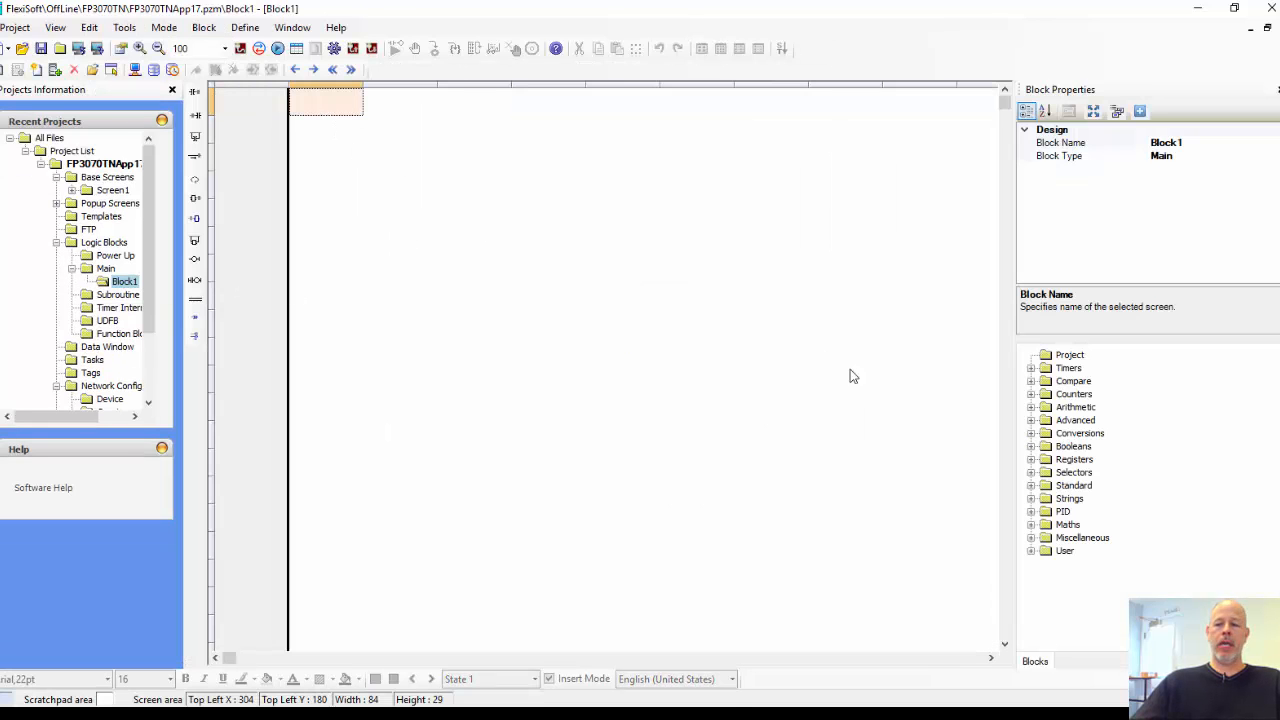
pyautogui.click(1032, 382)
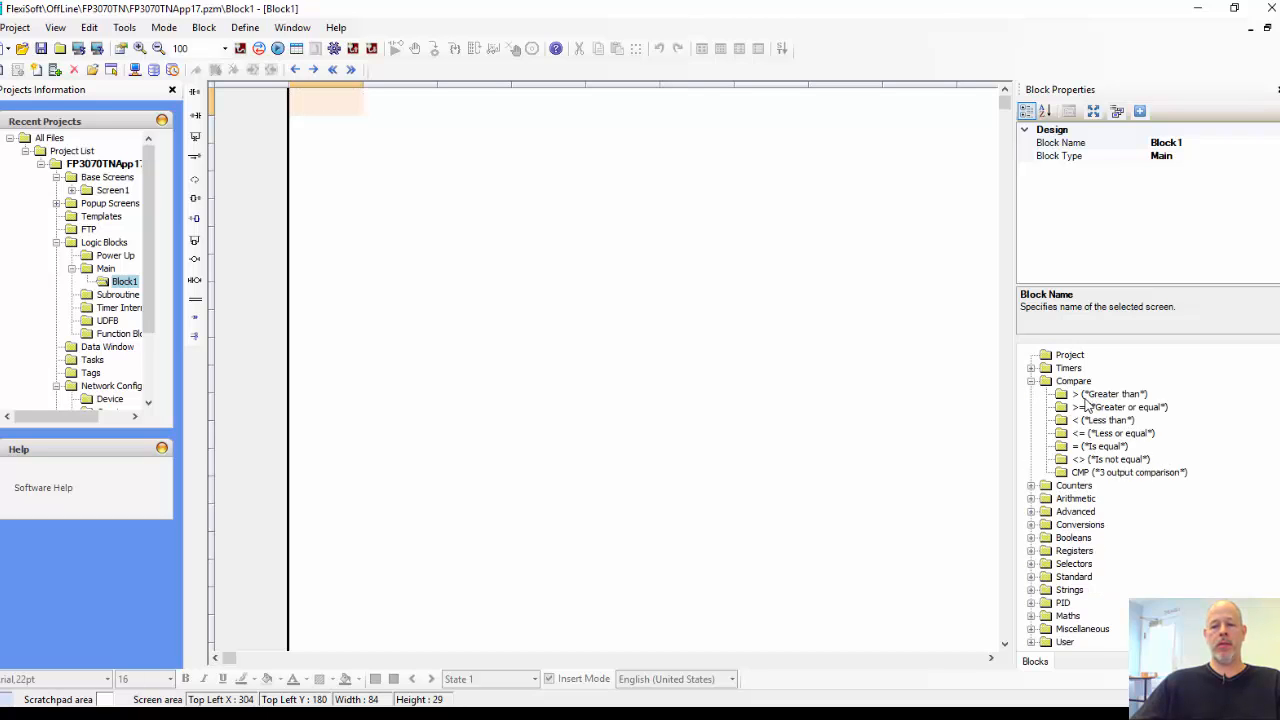
pyautogui.moveTo(1086, 398); pyautogui.dragTo(334, 106)
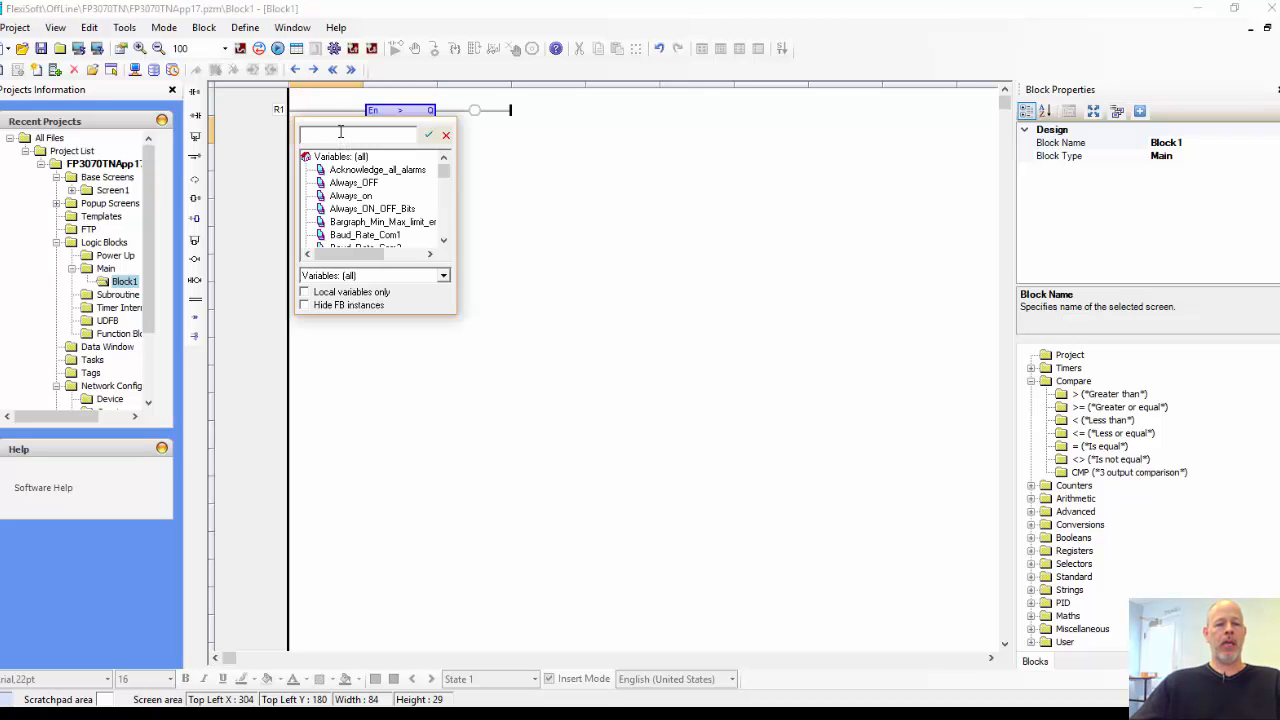
# Step: Assign Local_Pump_Time to the IN1 input of the Greater than block
pyautogui.moveTo(444, 171)
pyautogui.mouseDown()
pyautogui.moveTo(440, 243)
pyautogui.moveTo(447, 165)
pyautogui.mouseUp()
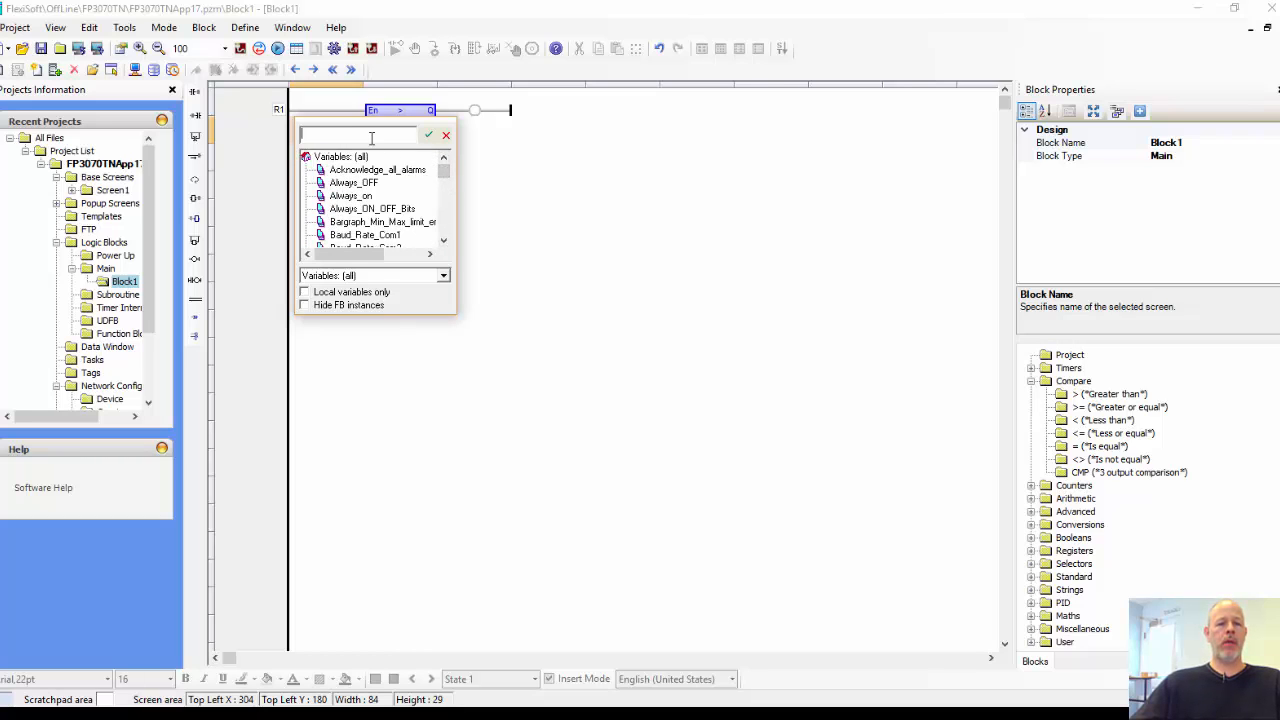
pyautogui.write('Lo')
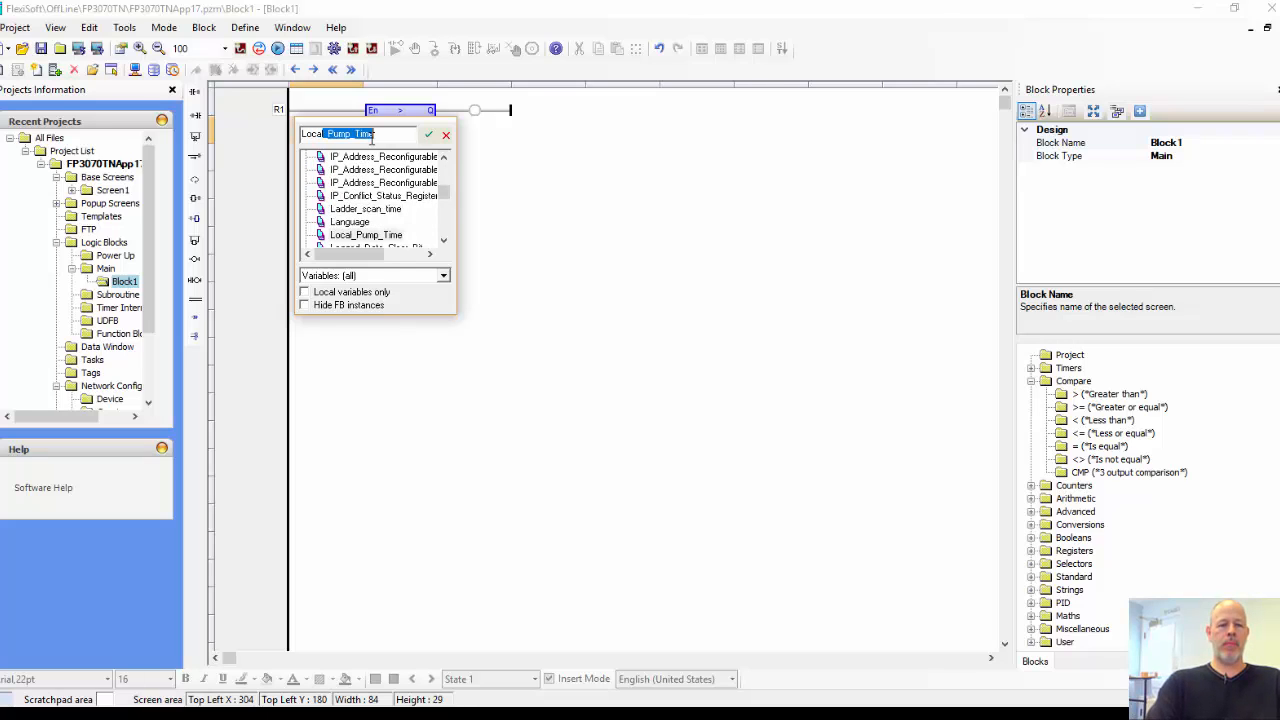
pyautogui.write('cal')
pyautogui.press('Return')
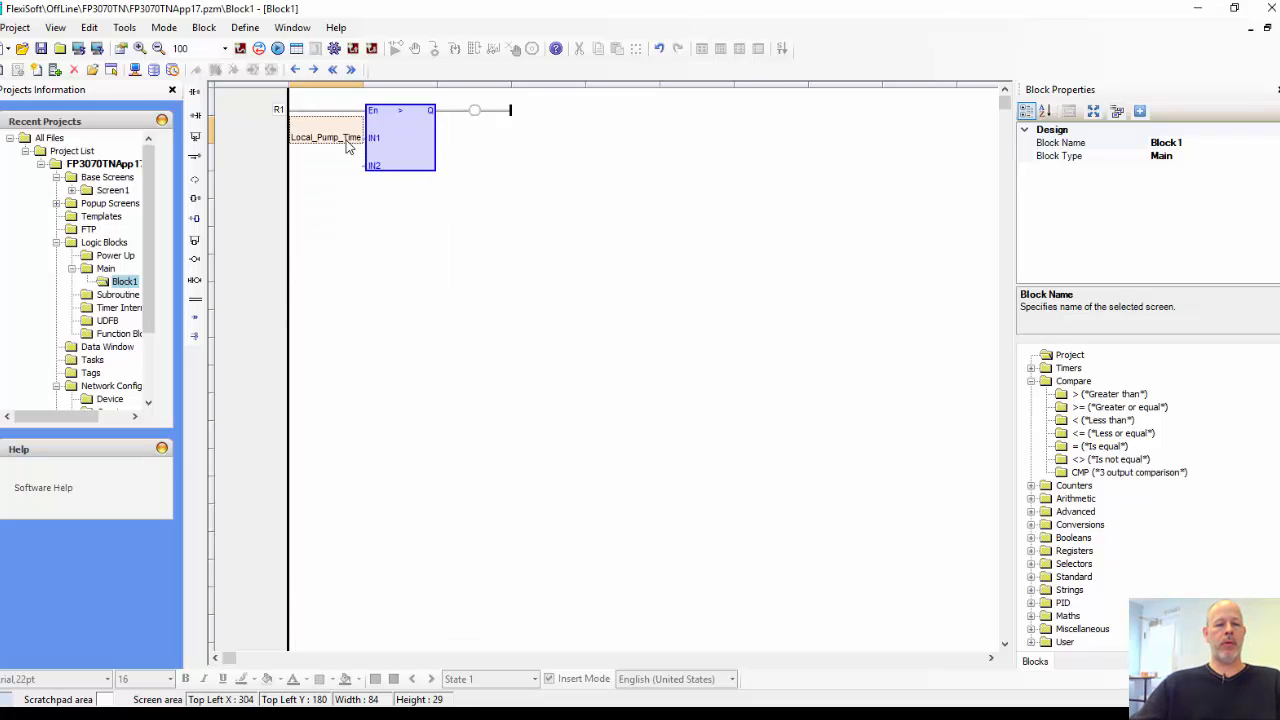